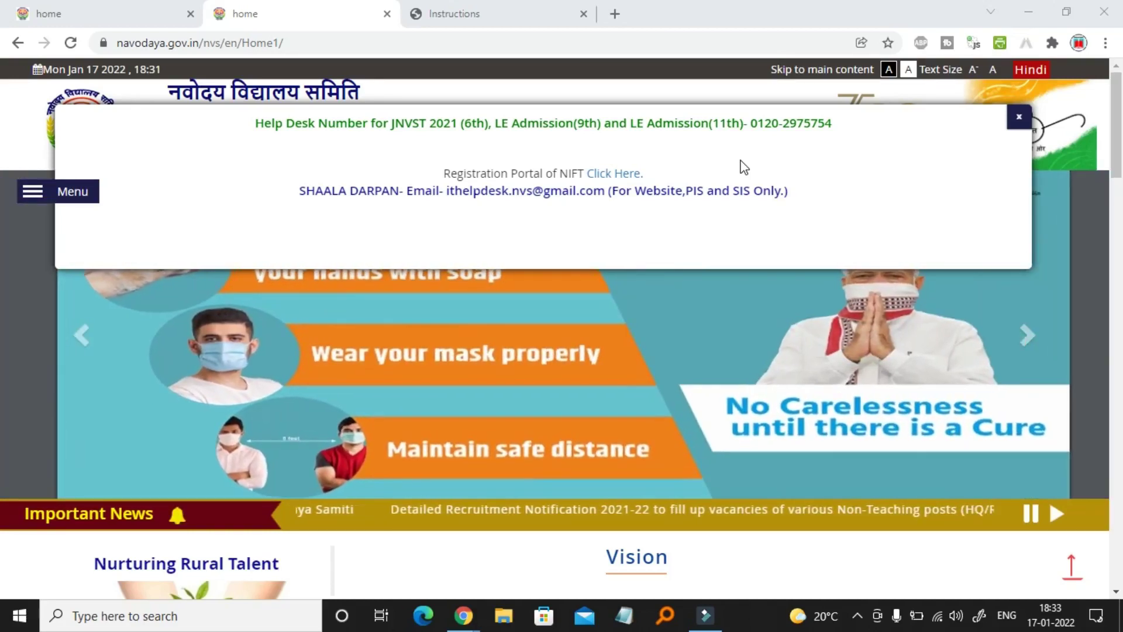
Close the help-desk notice and follow the Important News link to apply for Non-Teaching posts
left_click(1019, 116)
scroll(751, 362, "down", 2)
scroll(751, 357, "down", 2)
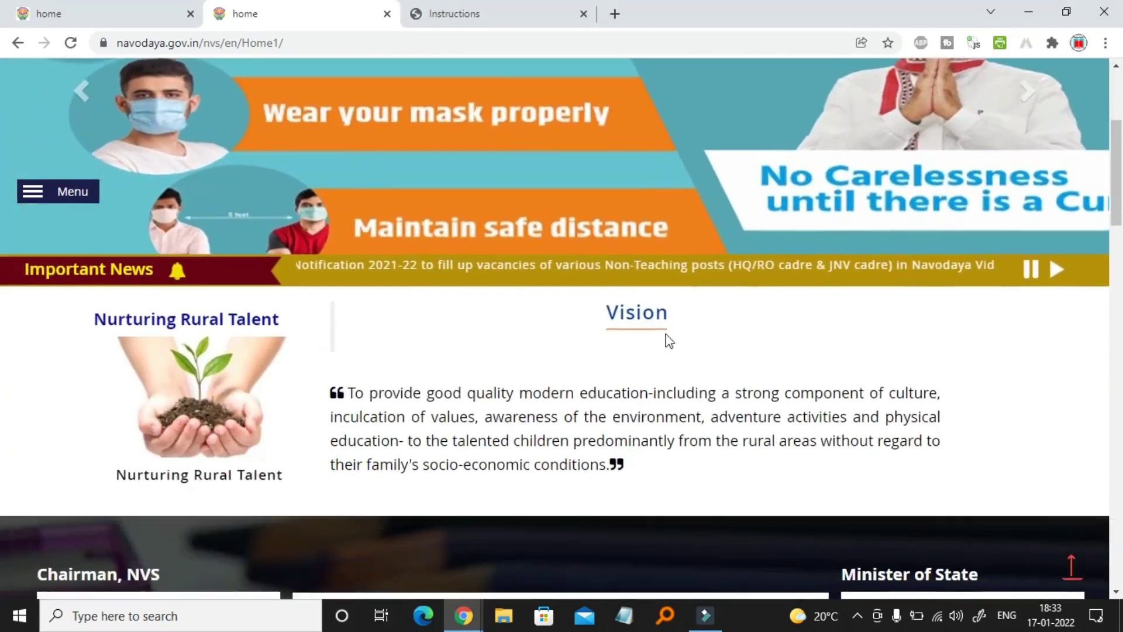
left_click(1057, 275)
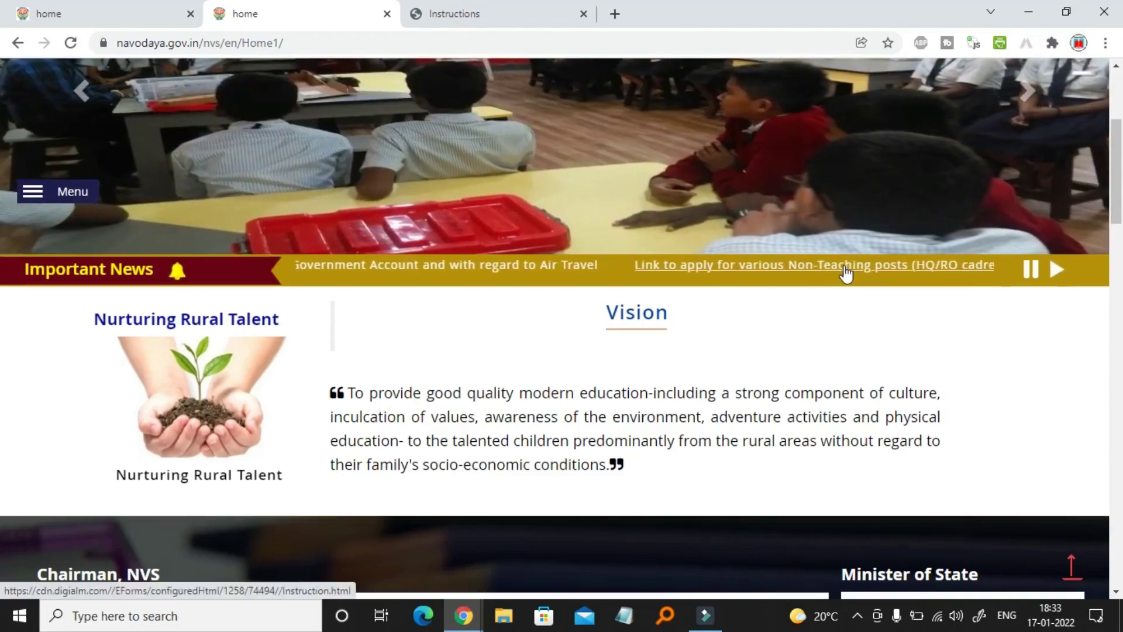
left_click(845, 266)
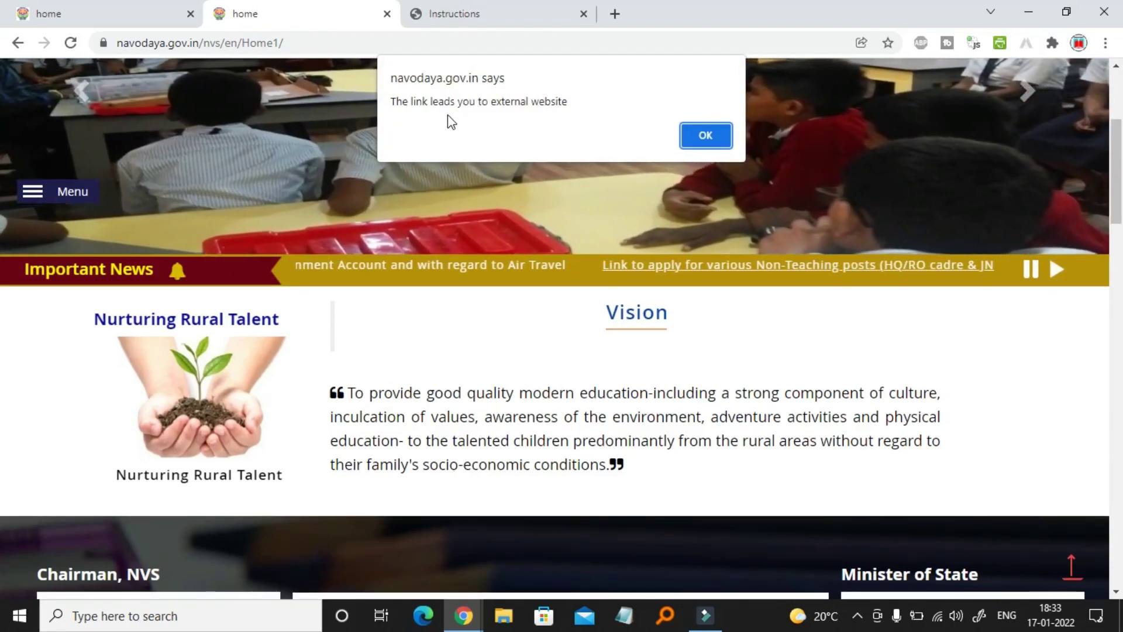
Accept the external-website alert, read the Instructions page, and tick I Agree
left_click(710, 134)
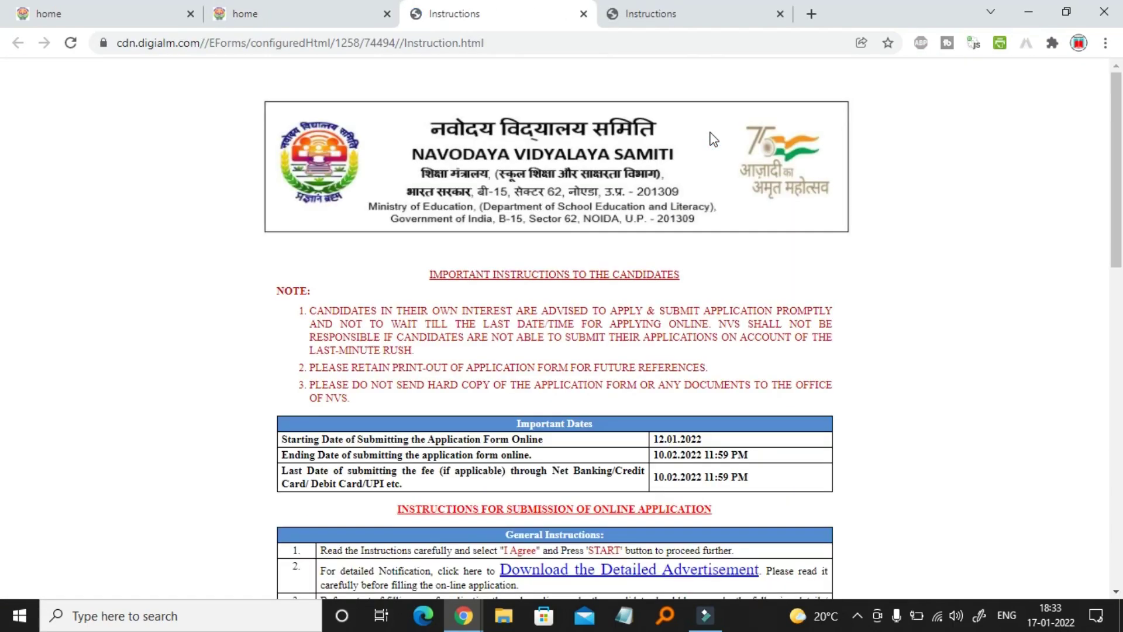
scroll(570, 337, "down", 15)
scroll(615, 333, "up", 13)
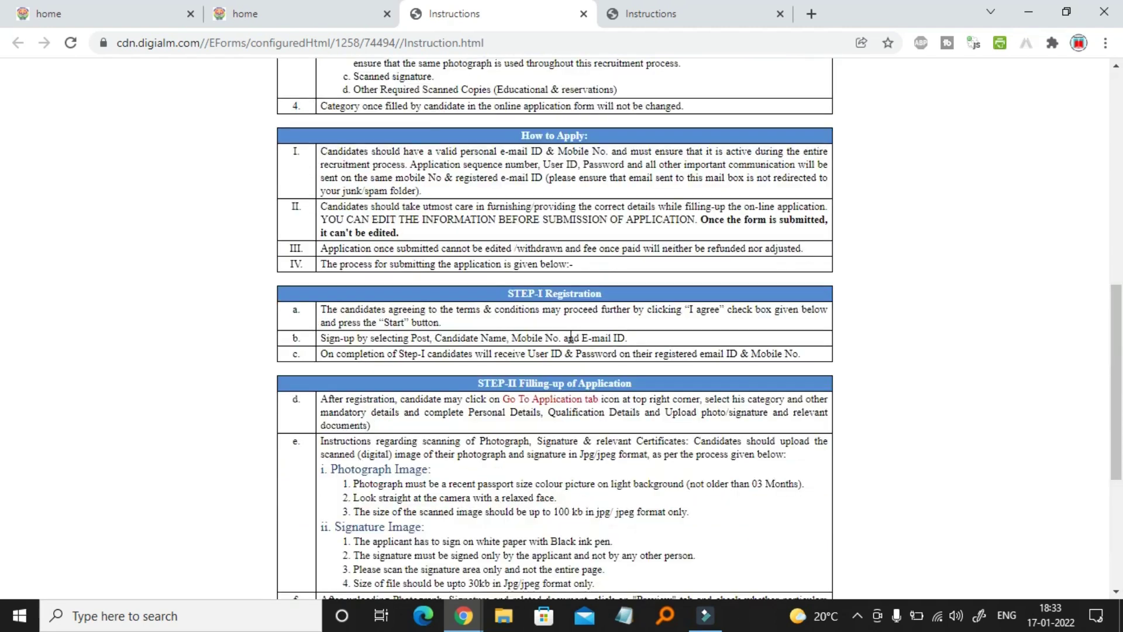
left_click_drag(650, 328, 748, 324)
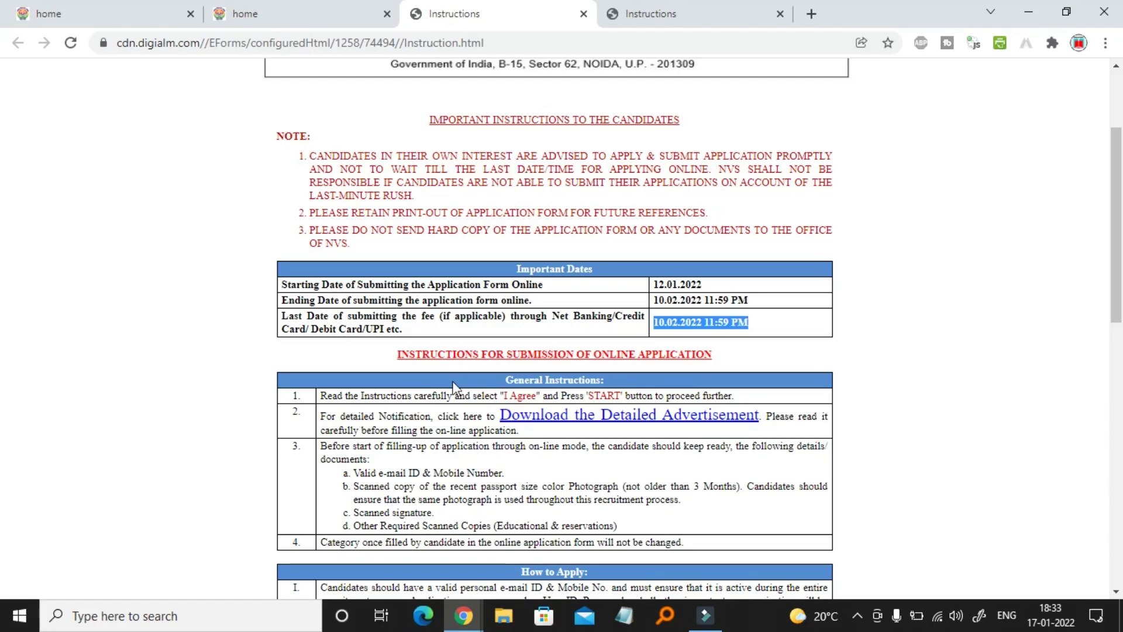
scroll(378, 425, "down", 14)
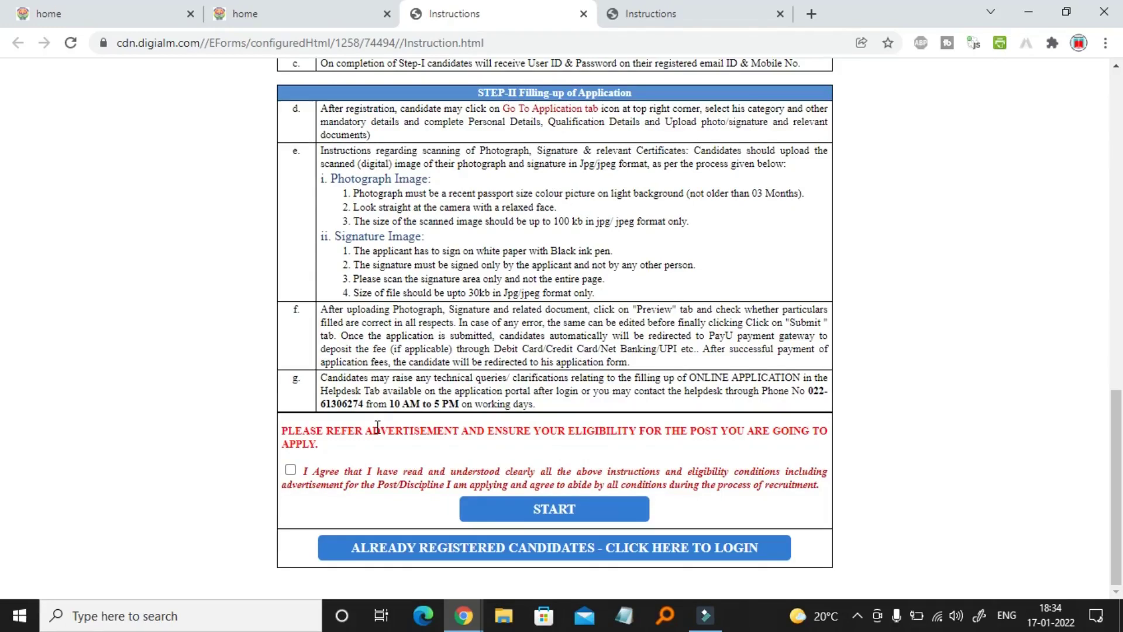
left_click(291, 471)
Start a new candidate registration and dismiss the recommended-browser note
left_click(596, 510)
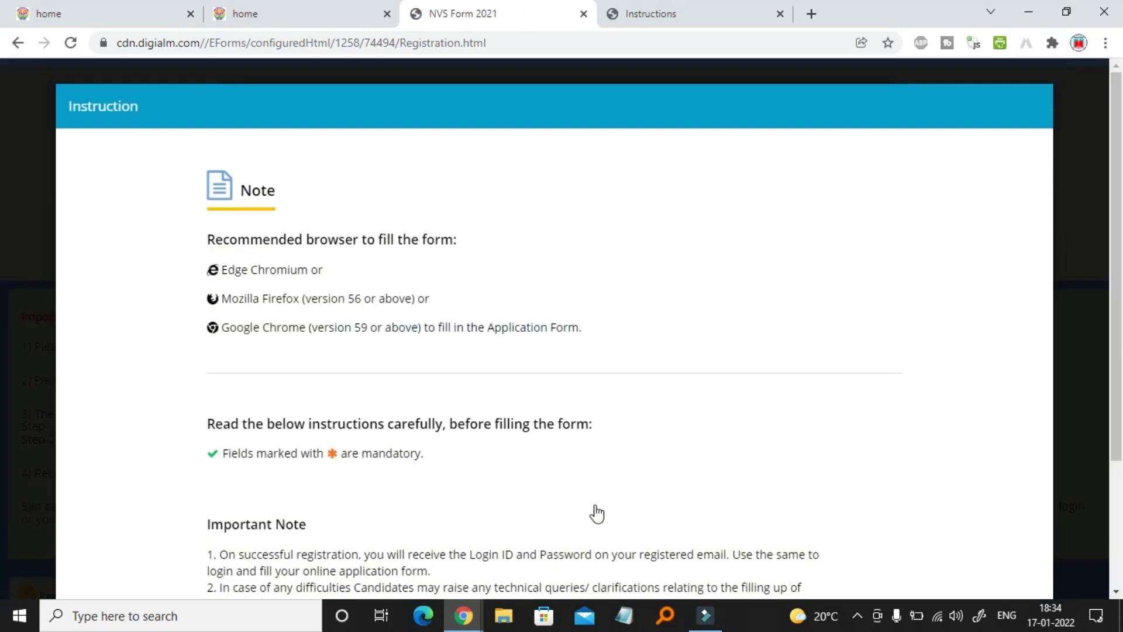
scroll(595, 514, "down", 3)
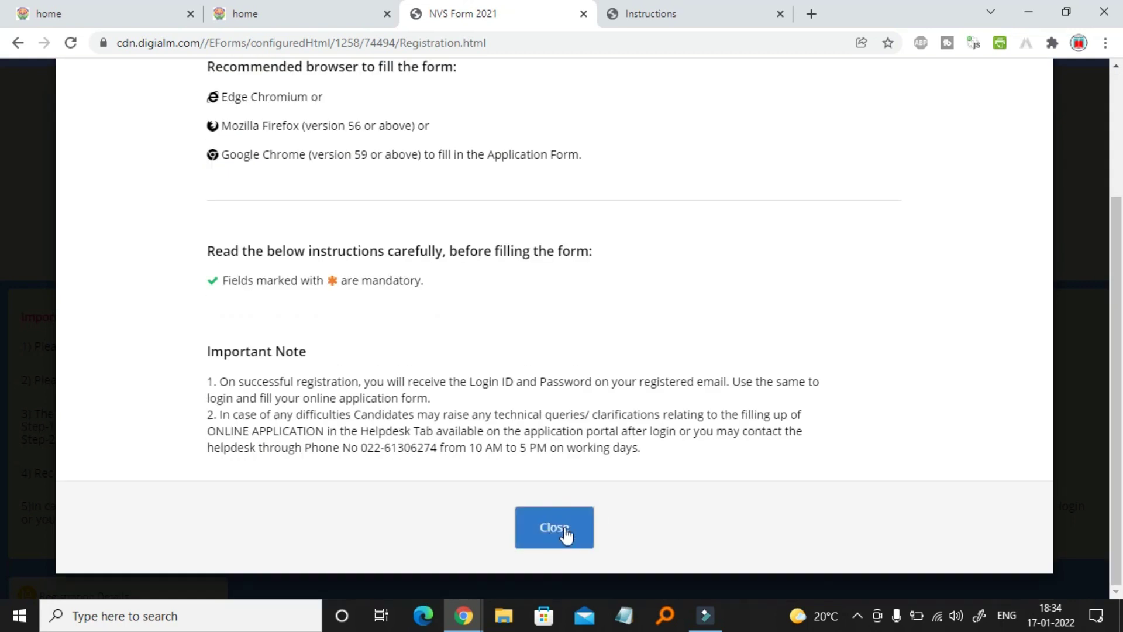
left_click(565, 535)
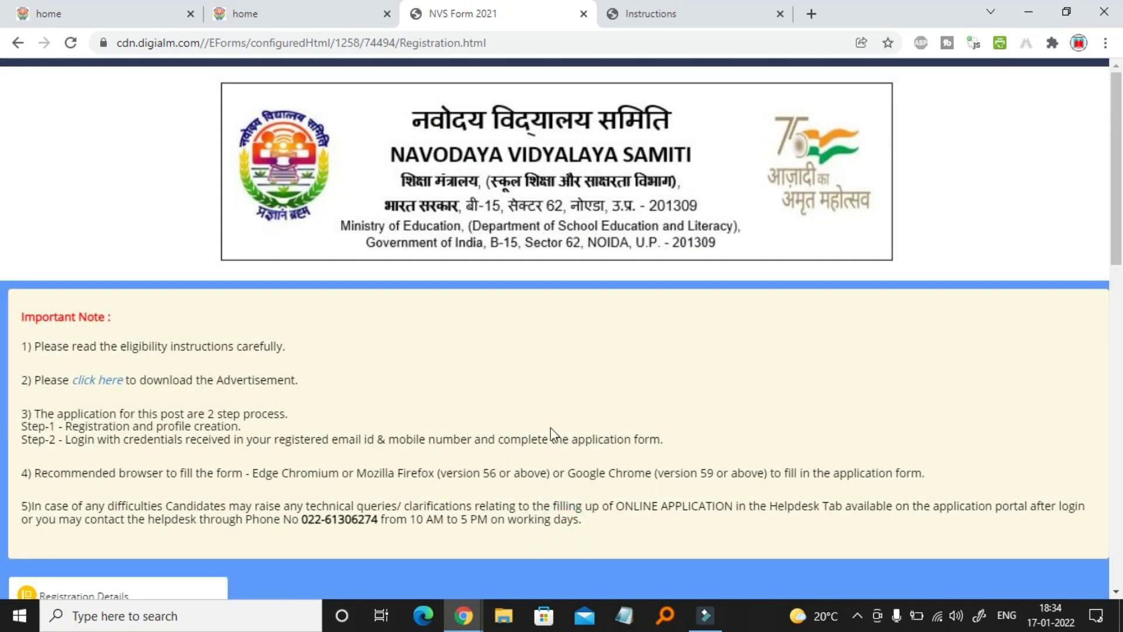
scroll(551, 433, "down", 10)
scroll(549, 433, "up", 8)
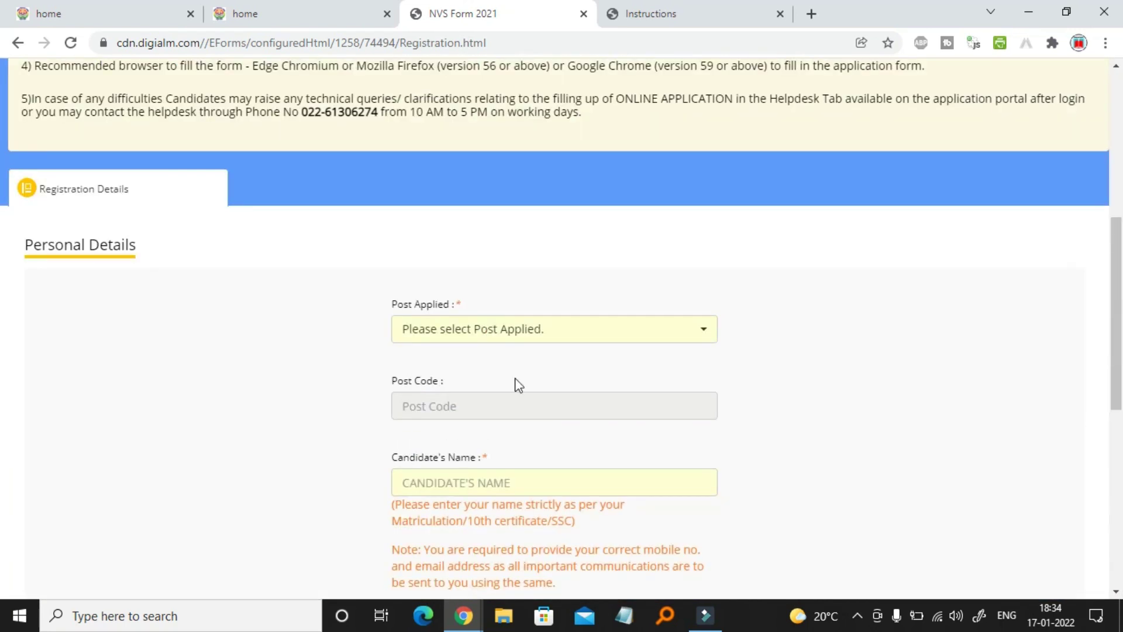
Choose Lab Attendant (Group C) as the post applied for
left_click(579, 338)
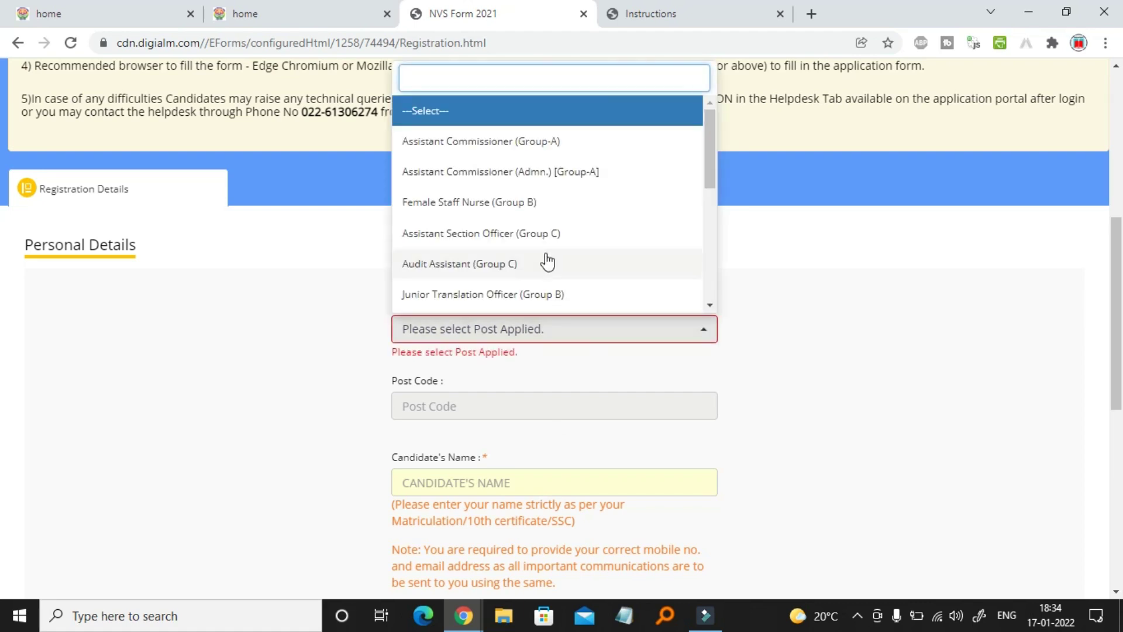
scroll(544, 285, "down", 3)
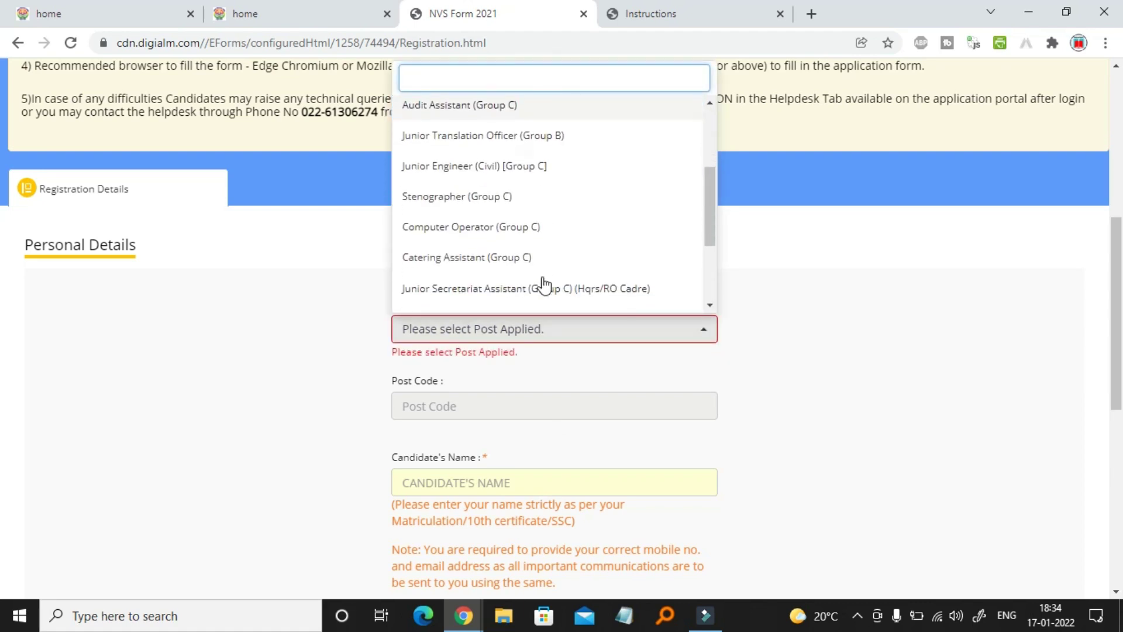
scroll(543, 284, "down", 2)
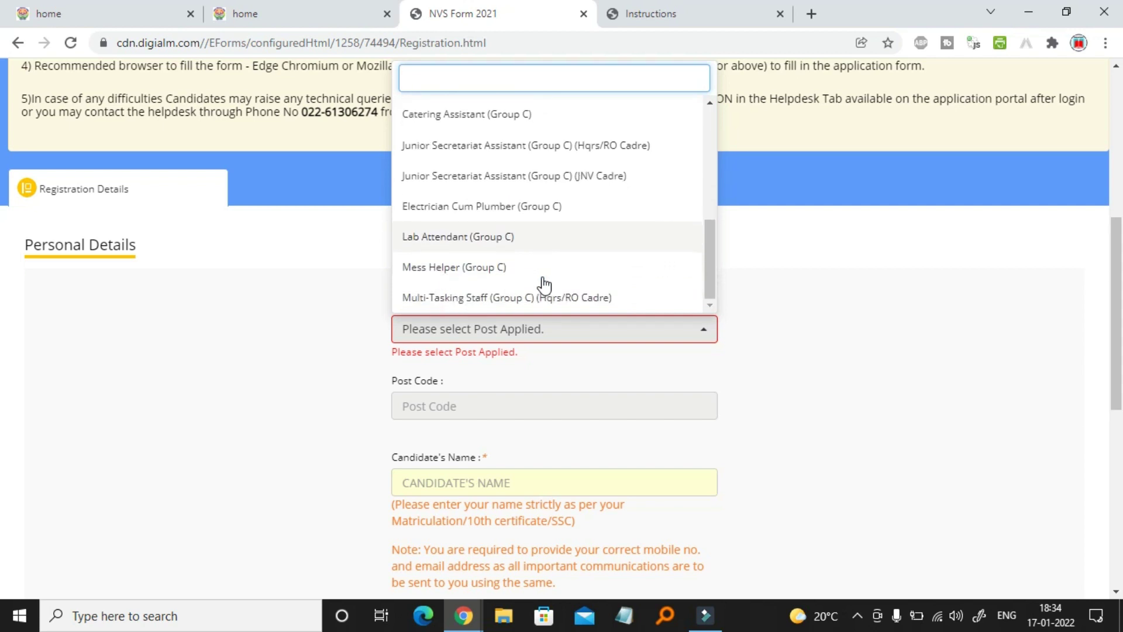
left_click(468, 237)
scroll(702, 382, "down", 3)
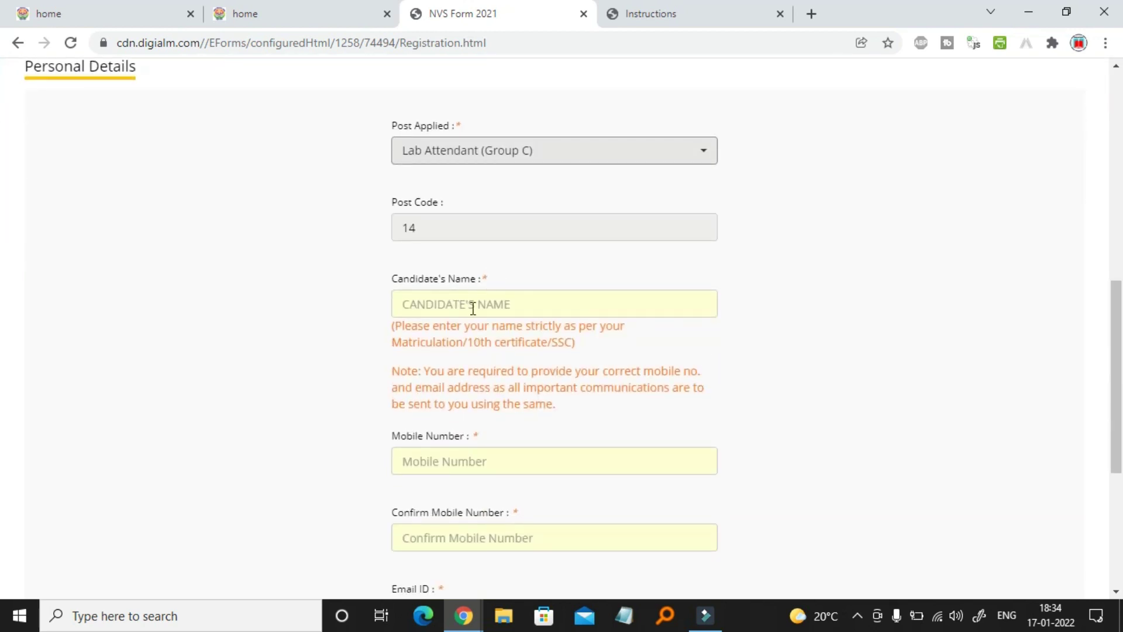
Fill in the candidate's full name and mobile number, confirming the mobile number
left_click(473, 308)
left_click(475, 338)
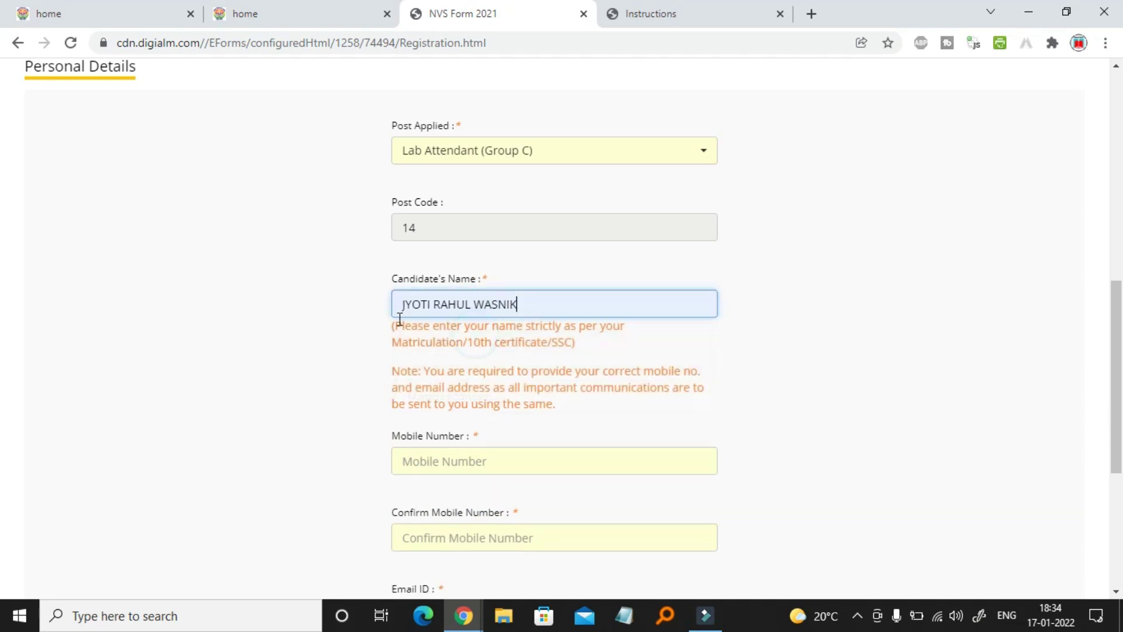
scroll(349, 421, "down", 3)
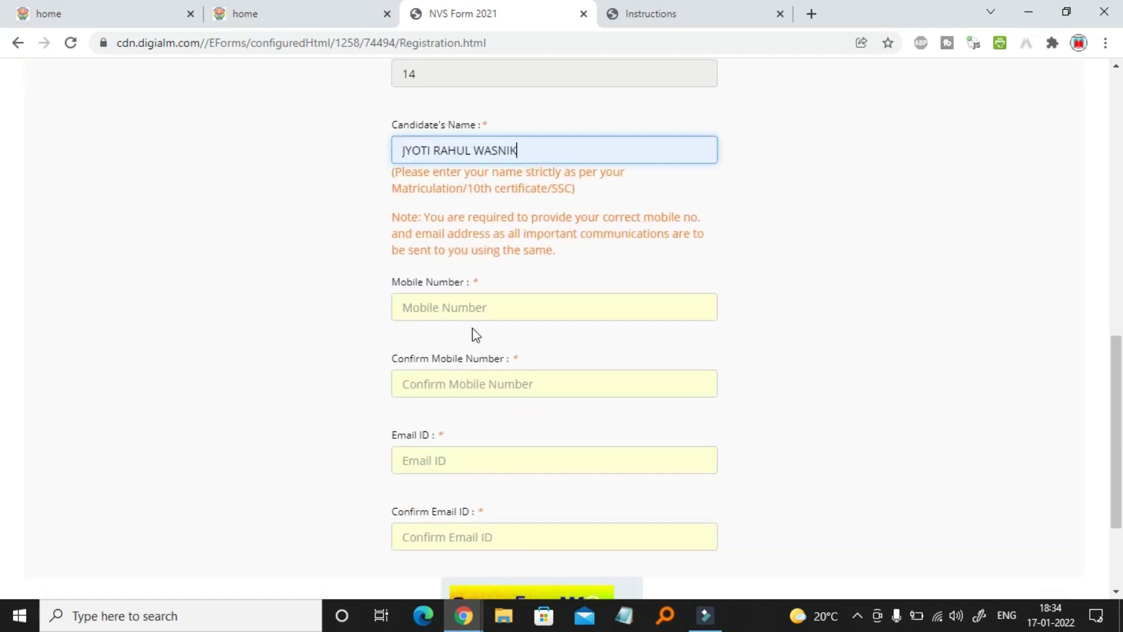
left_click(485, 308)
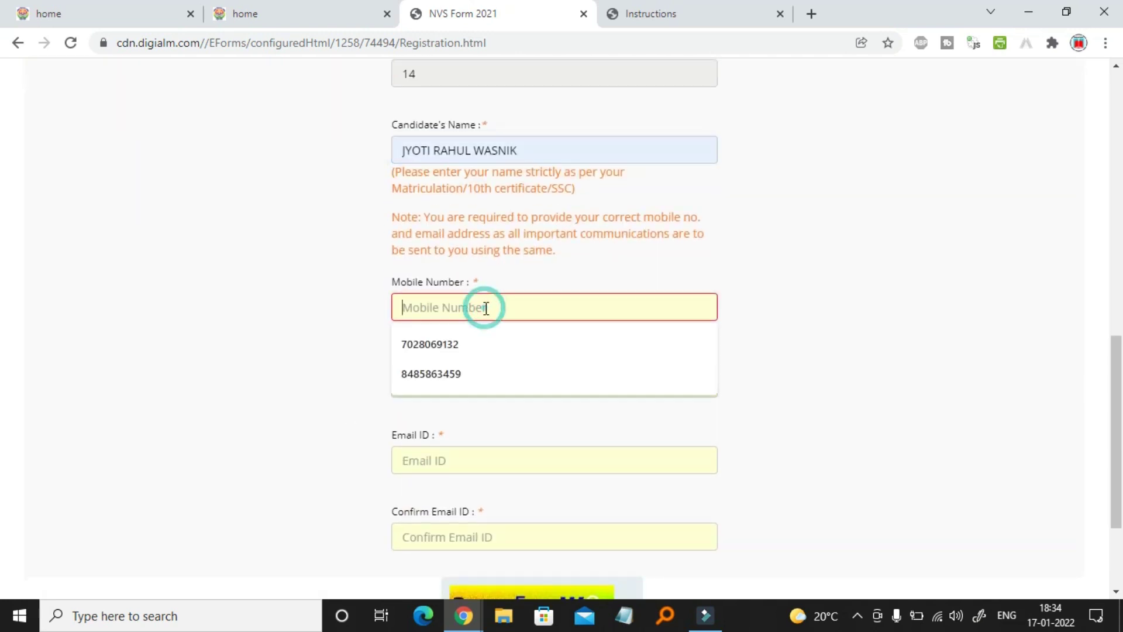
left_click(457, 368)
left_click(448, 391)
left_click(447, 447)
Fill in the candidate's e-mail address and confirm it
scroll(358, 476, "down", 3)
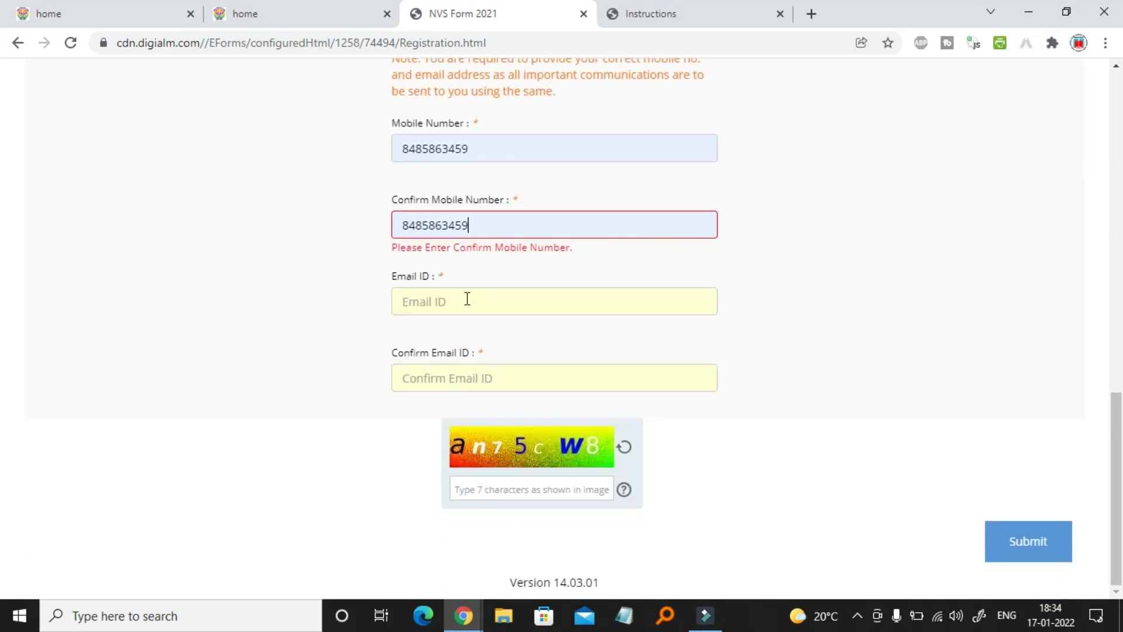
left_click(467, 299)
left_click(466, 326)
left_click(452, 375)
left_click(449, 416)
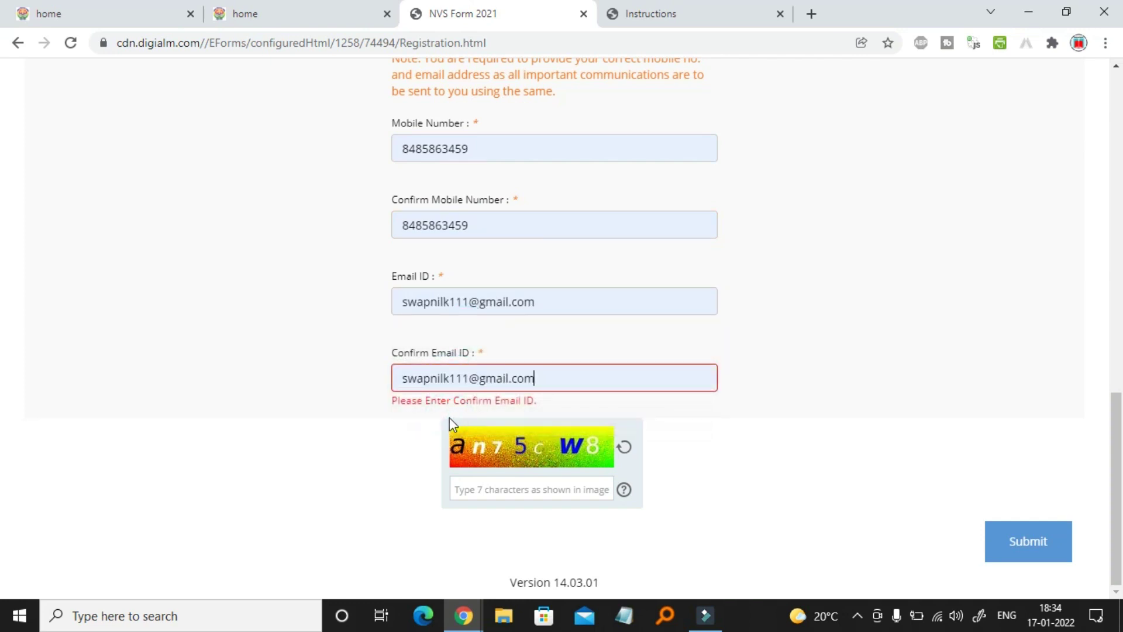
Enter the captcha characters shown on the form
left_click(490, 494)
left_click(338, 503)
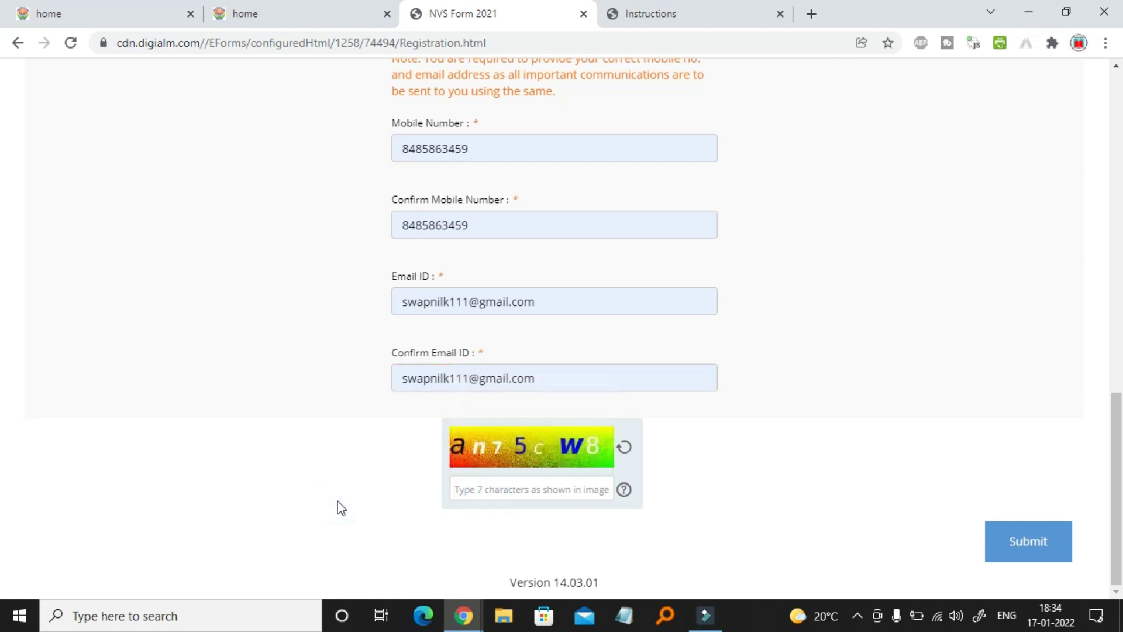
left_click(497, 492)
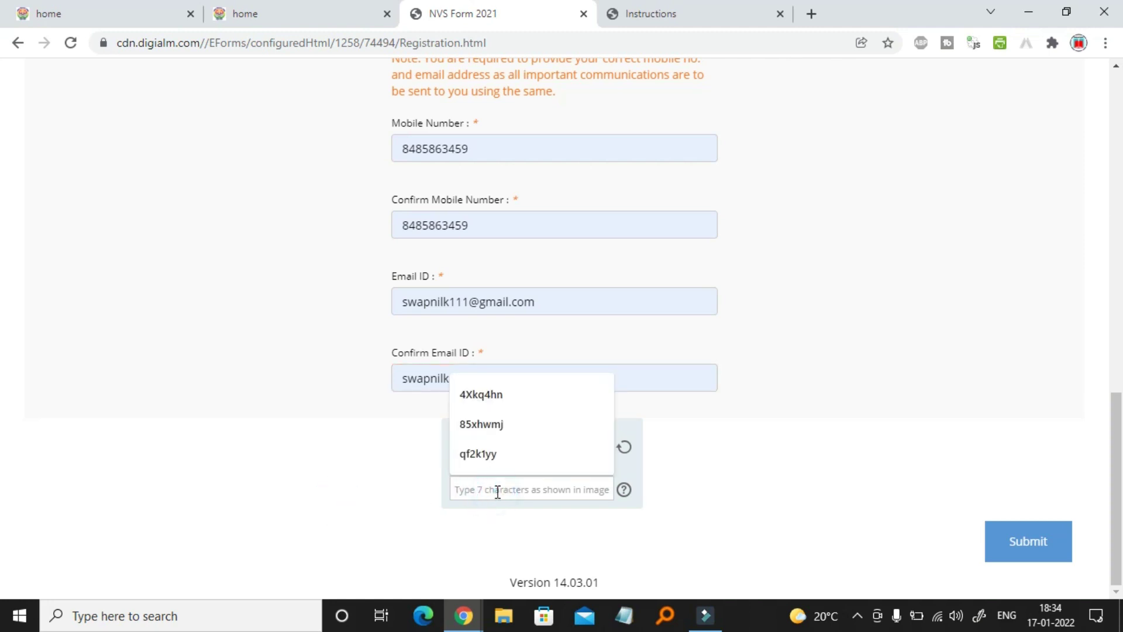
type("an")
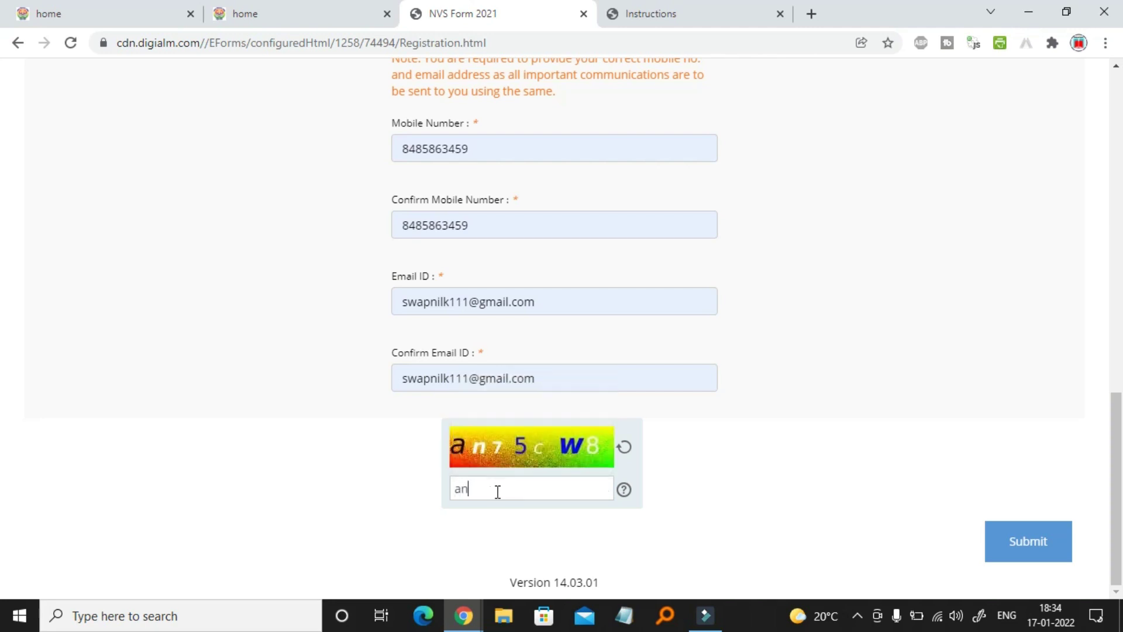
type("75cW8")
Submit and confirm the registration, then copy the new application number
left_click(1033, 549)
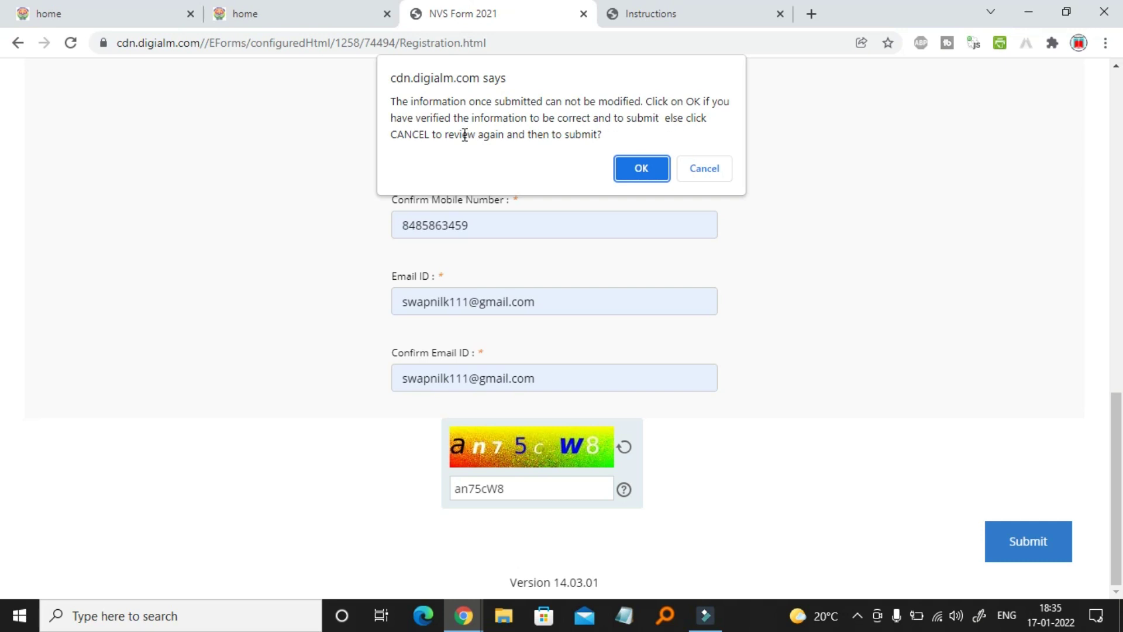
left_click(654, 167)
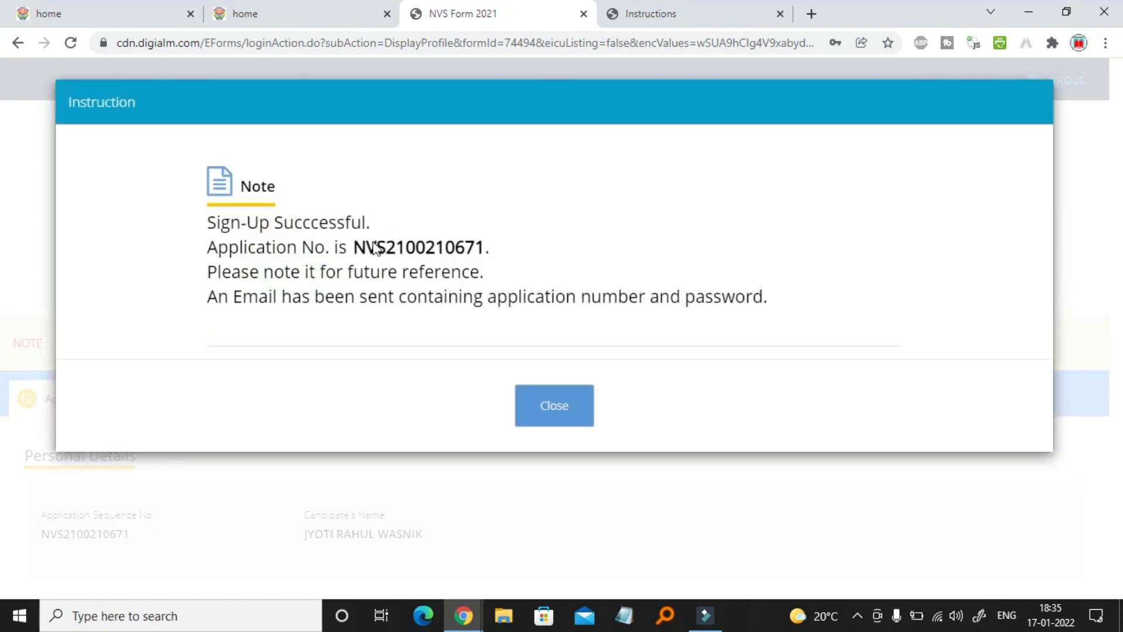
left_click_drag(356, 248, 487, 247)
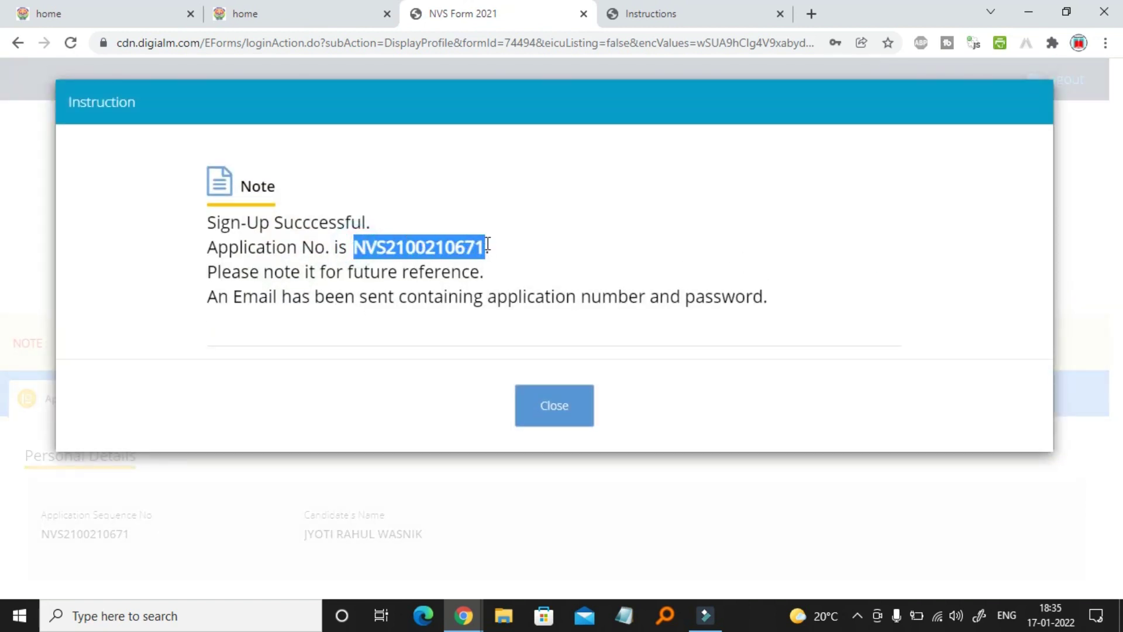
right_click(468, 245)
left_click(508, 259)
Paste the application number into Notepad, minimize it, and close the sign-up confirmation
left_click(625, 615)
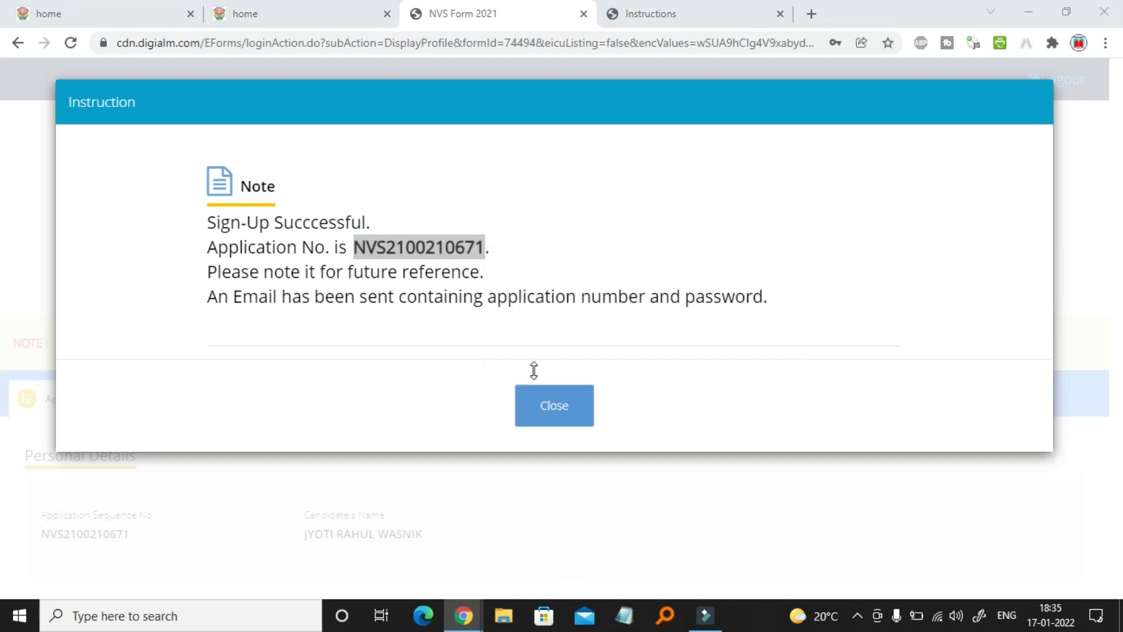
right_click(438, 430)
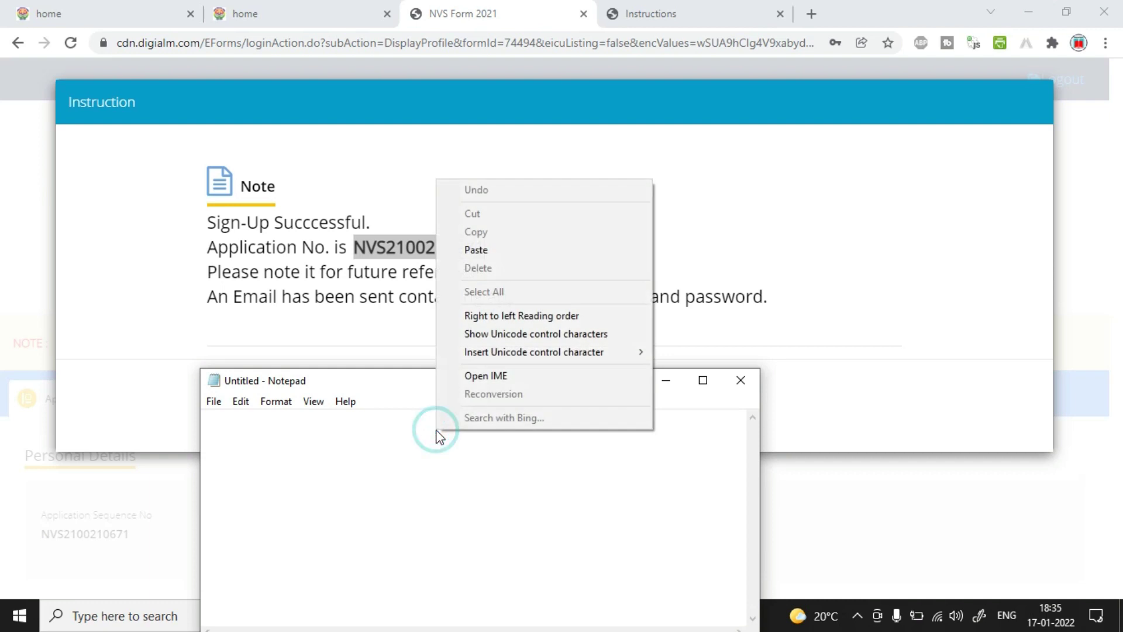
left_click(523, 252)
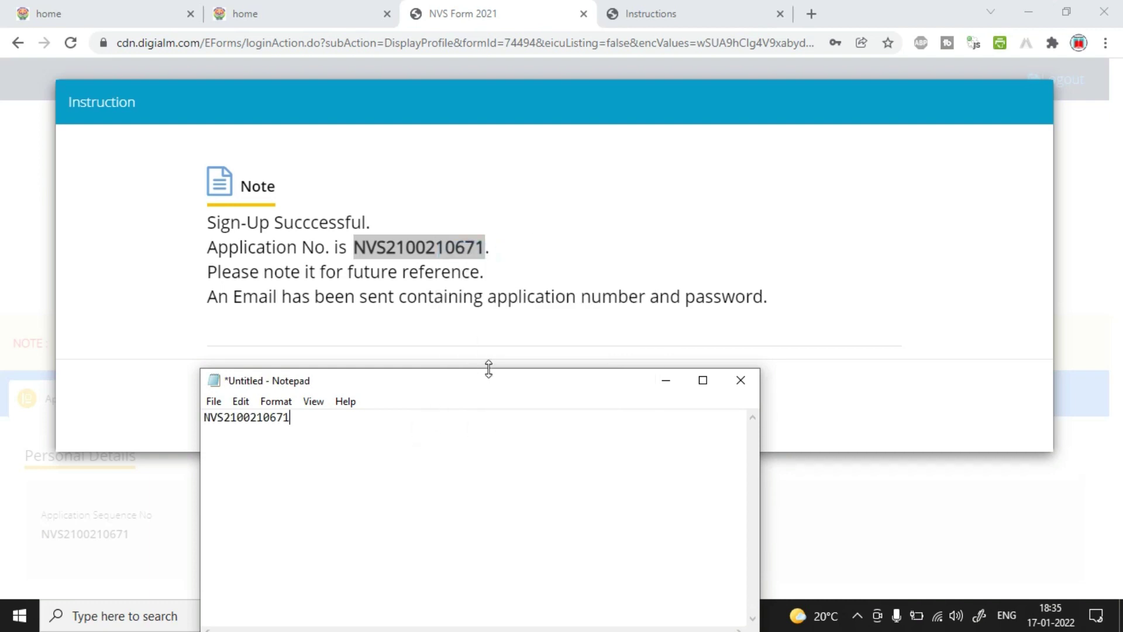
left_click(664, 387)
left_click(564, 396)
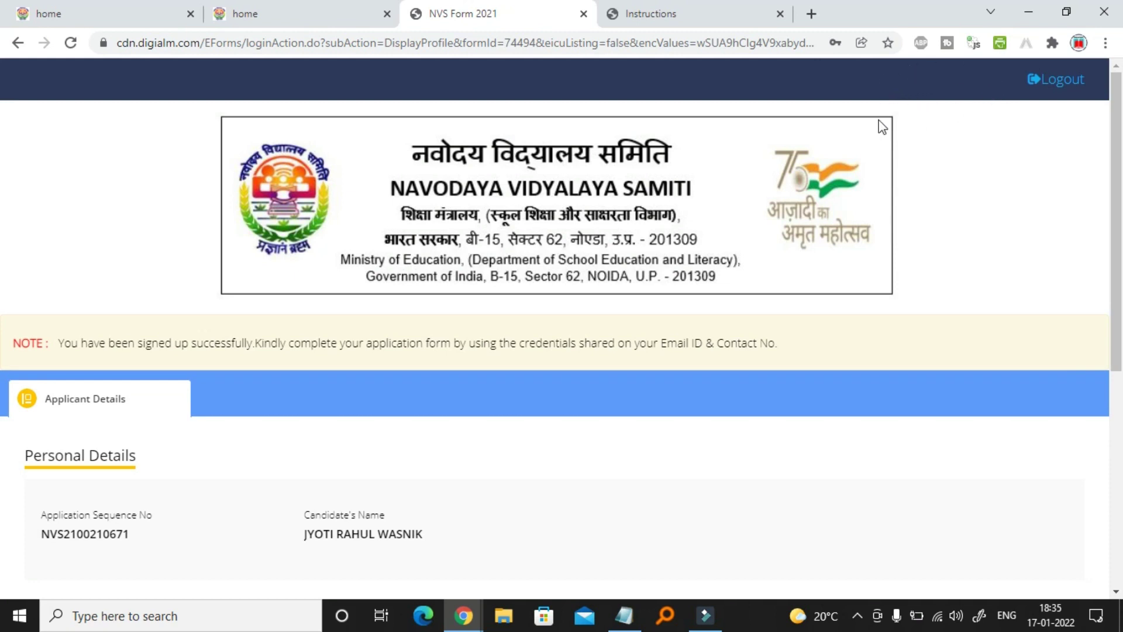
Log out and replace the prefilled User Id with the application number
left_click(1060, 82)
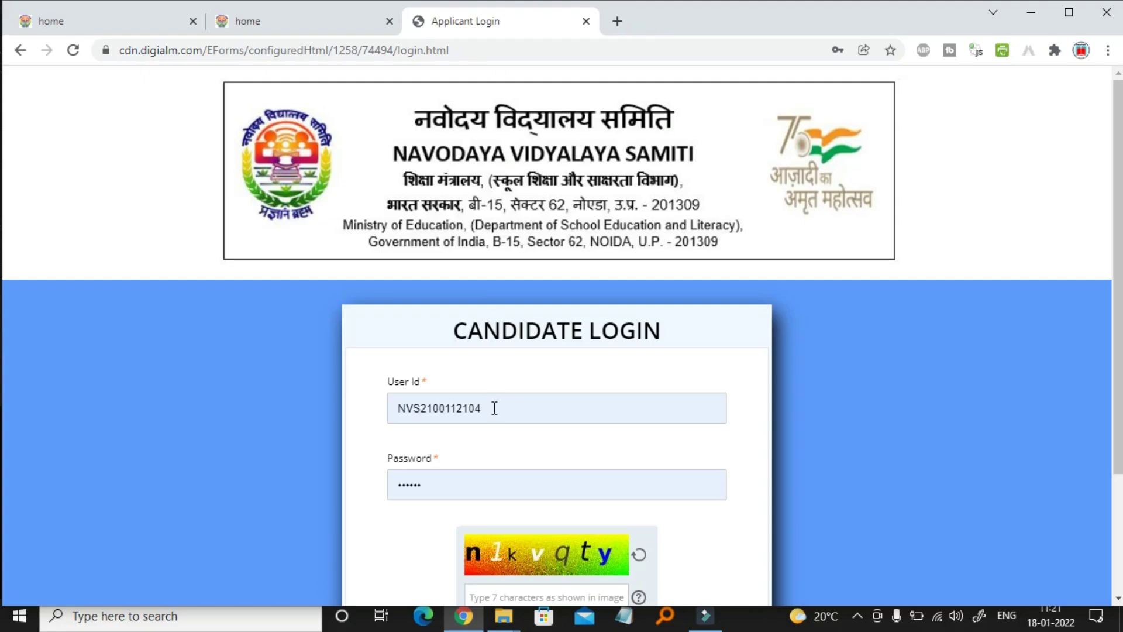
left_click_drag(494, 407, 321, 398)
key("BackSpace")
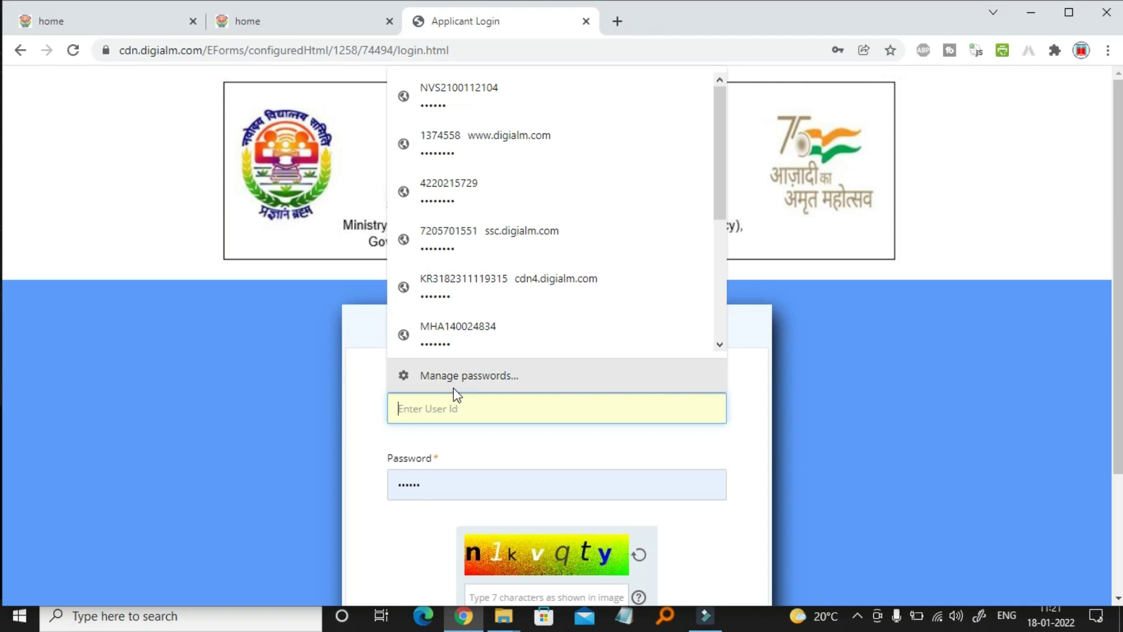
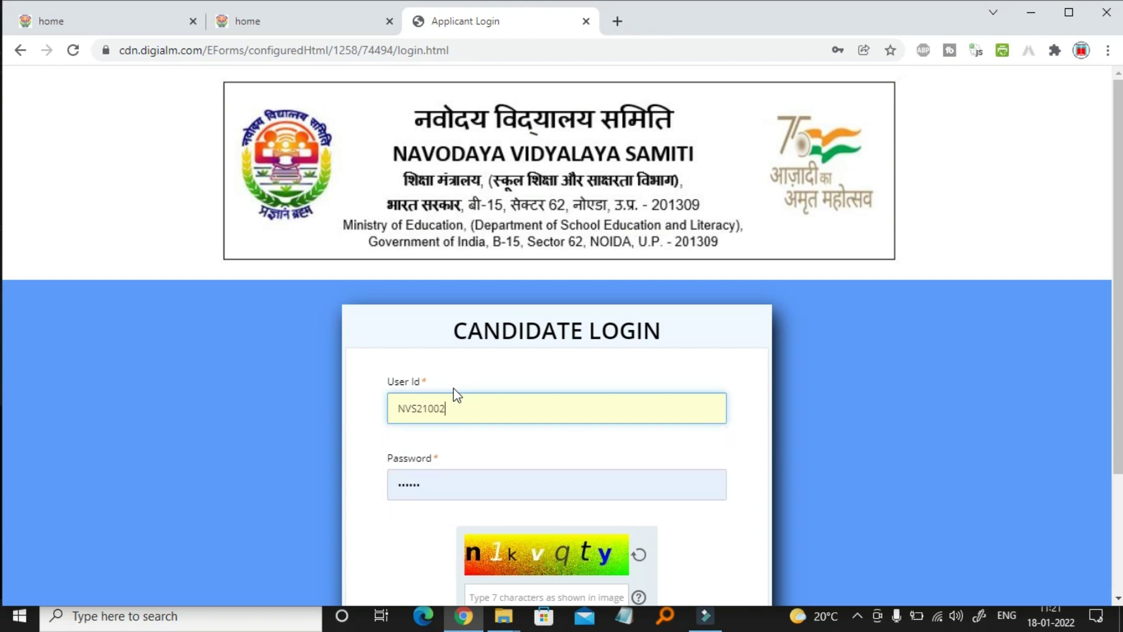
Re-enter the account password and the captcha text, then log in
left_click(435, 485)
key("BackSpace")
key("BackSpace")
key("BackSpace")
key("BackSpace")
key("BackSpace")
key("BackSpace")
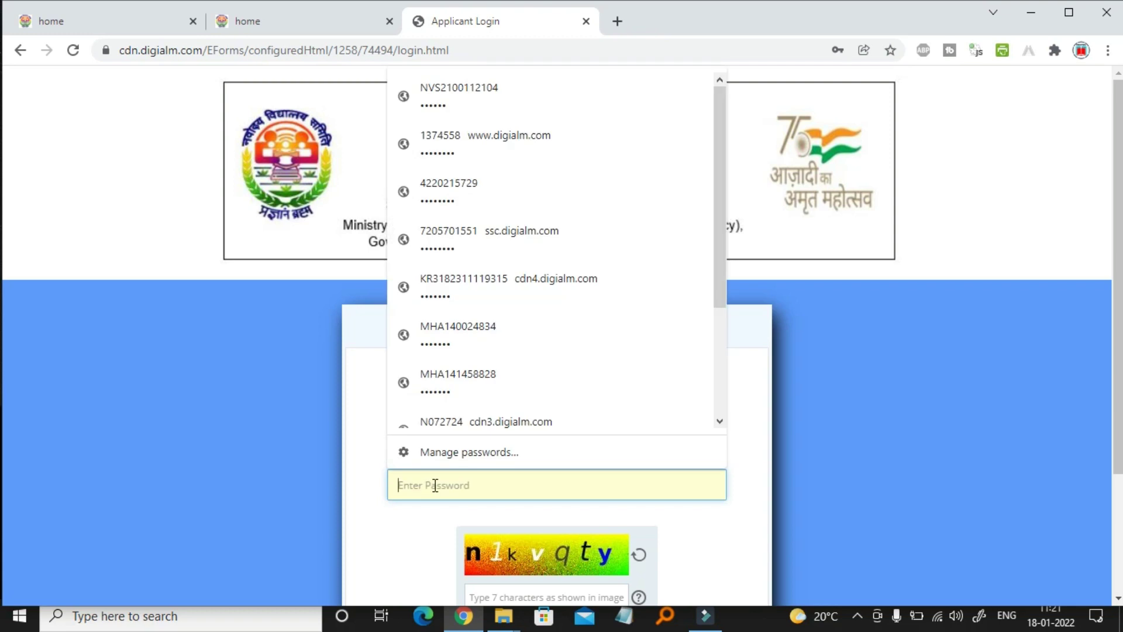
type("••")
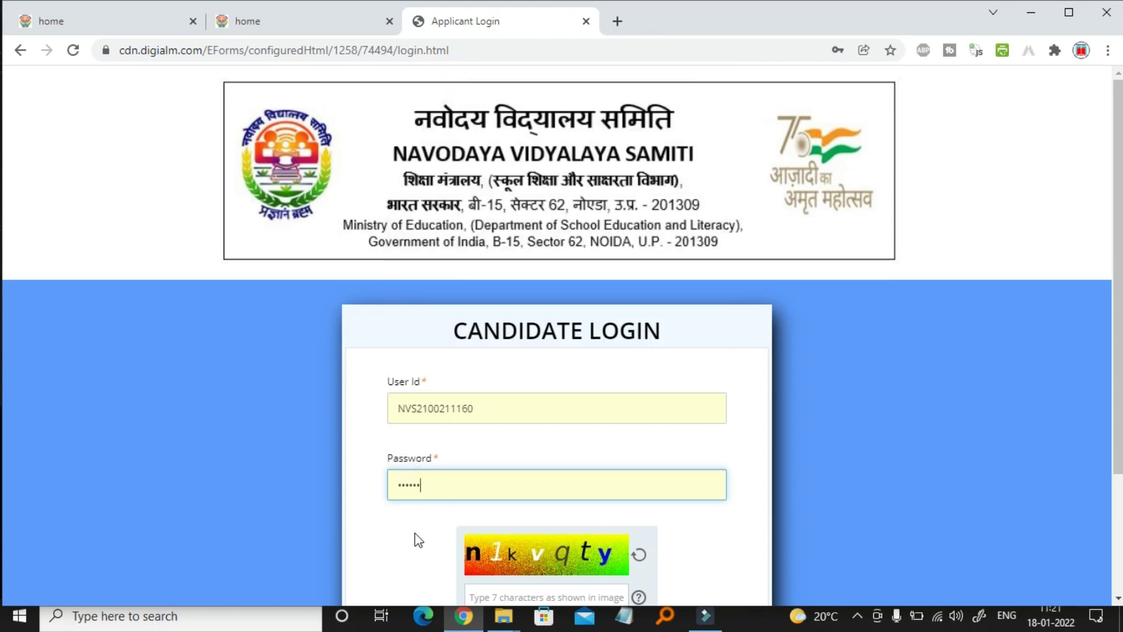
scroll(416, 532, "down", 2)
left_click(503, 459)
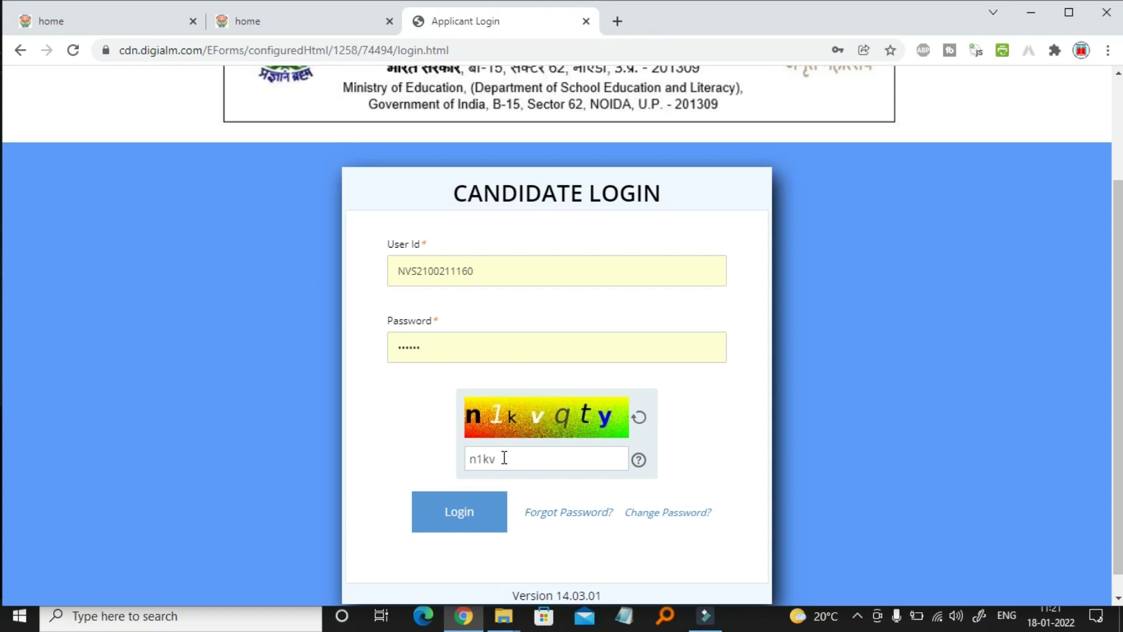
type("qty")
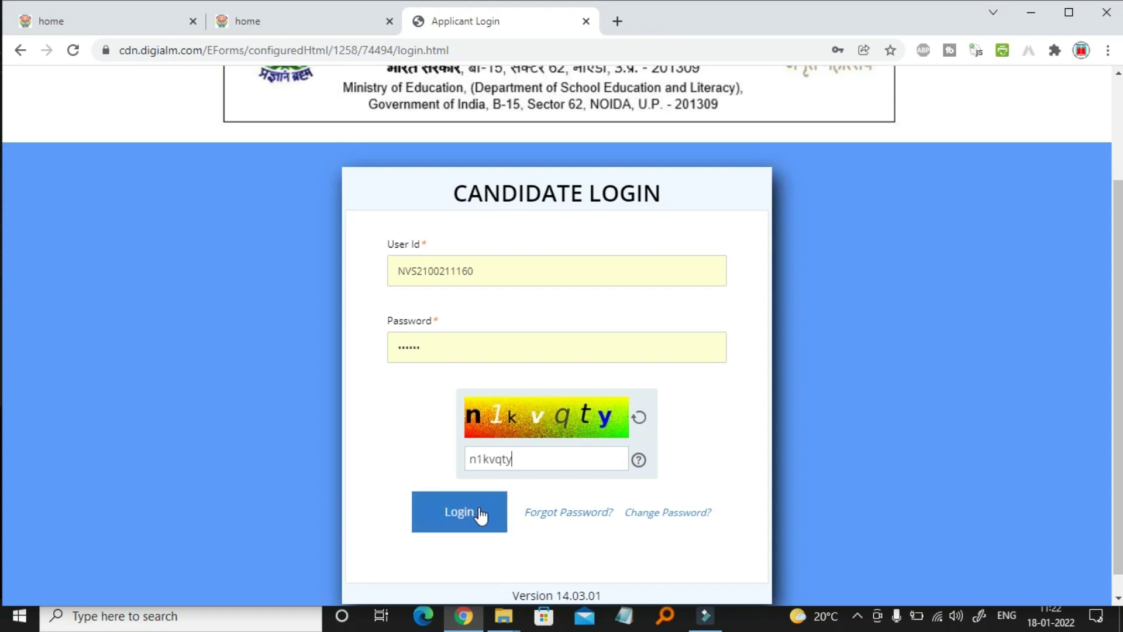
left_click(480, 512)
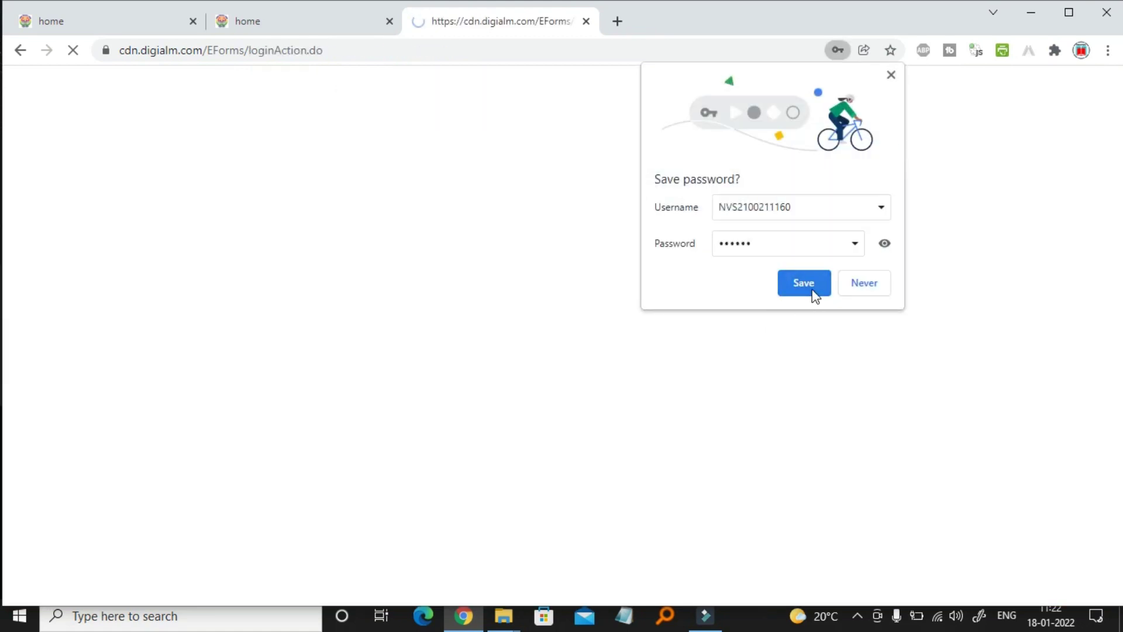
Decline Chrome's password saving, review the profile details, and go to the Application Form
left_click(858, 288)
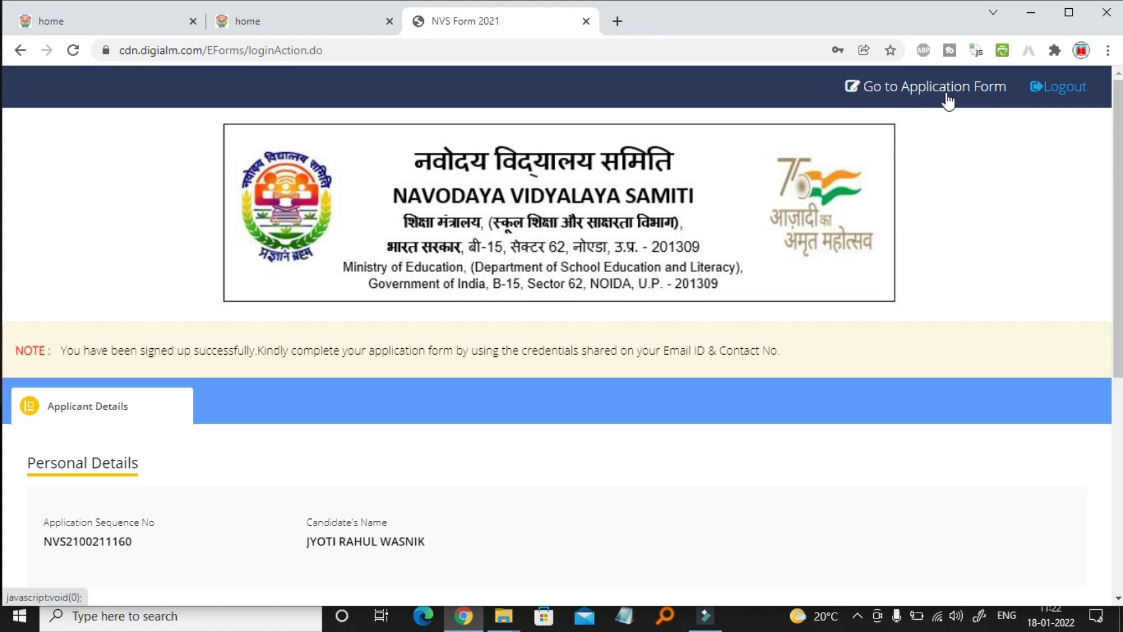
scroll(709, 352, "down", 5)
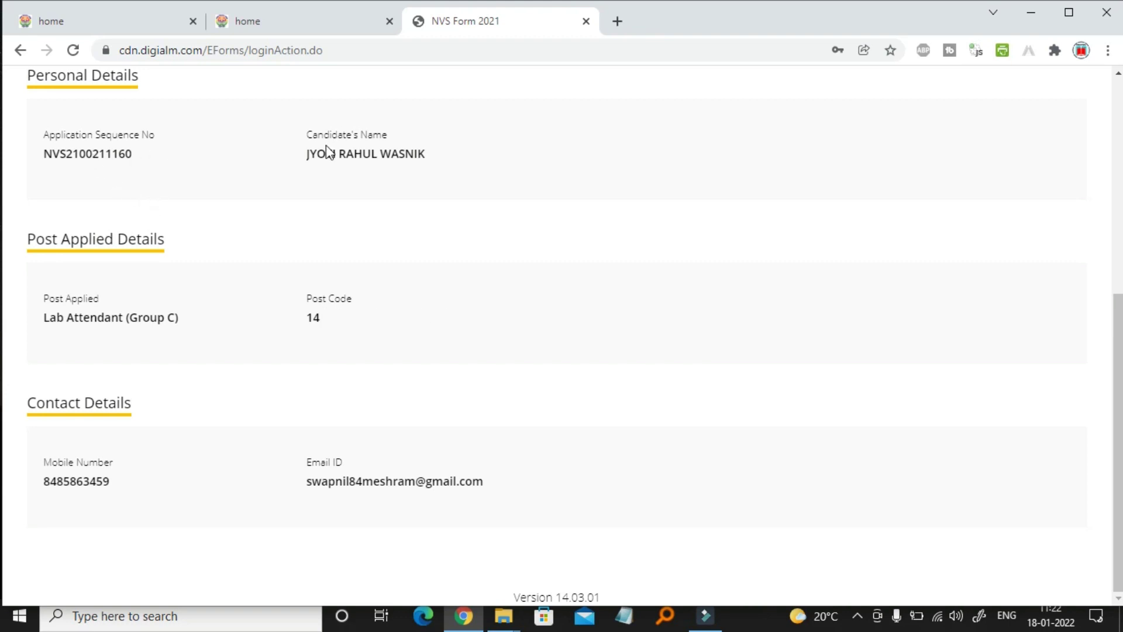
scroll(430, 373, "up", 5)
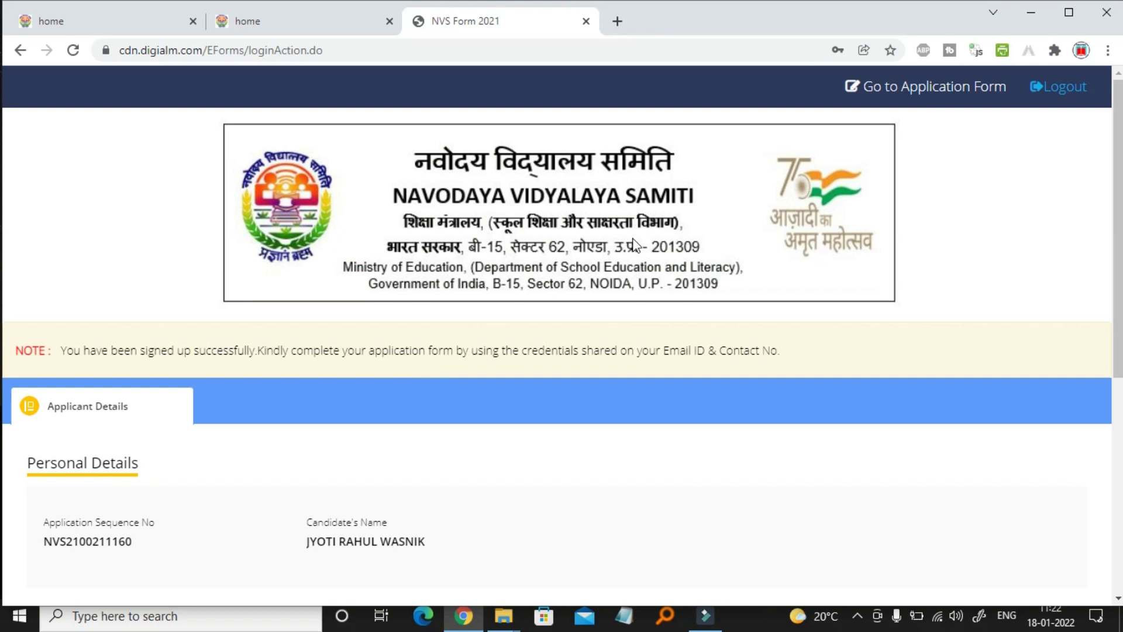
left_click(940, 93)
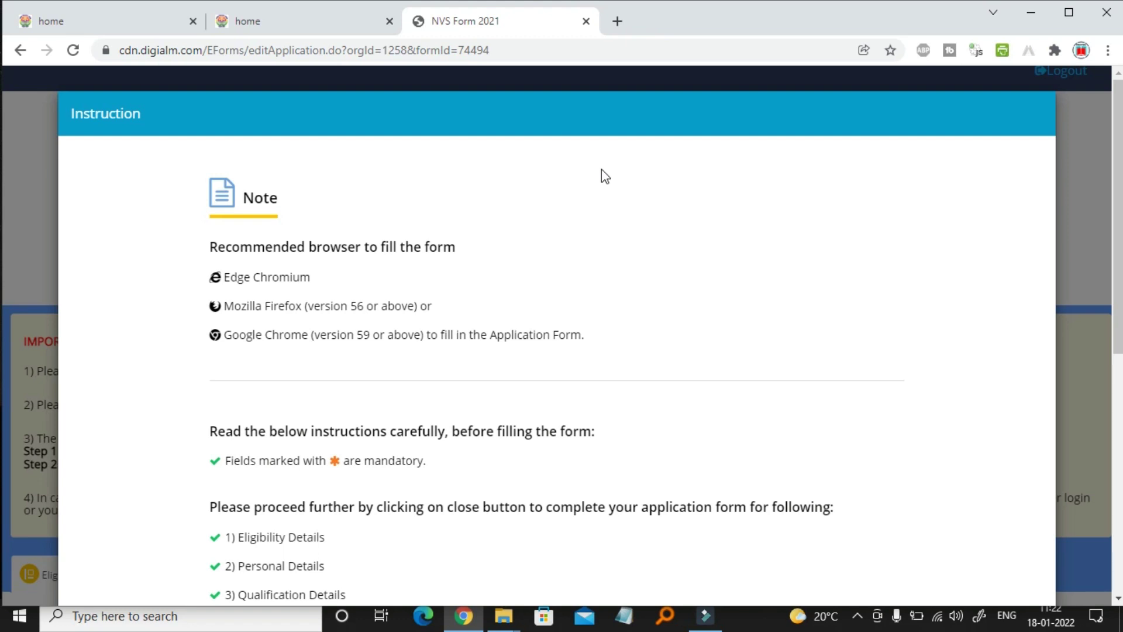
Scroll through the Instruction note and close it
scroll(475, 398, "down", 8)
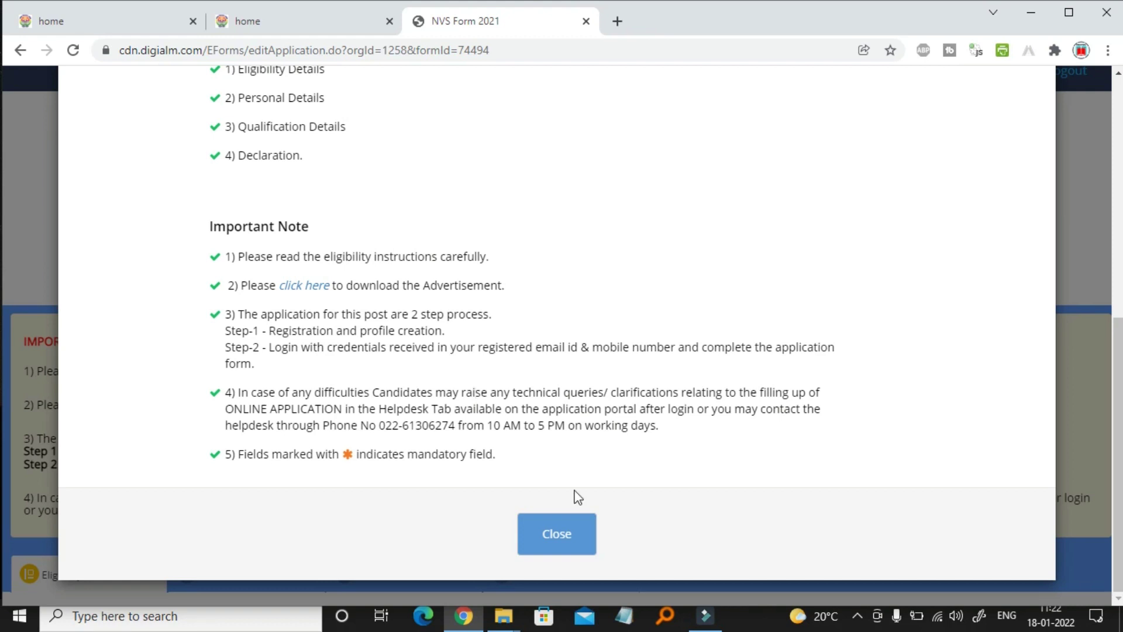
left_click(567, 533)
Set the category to SC and the gender to Male
scroll(375, 423, "down", 4)
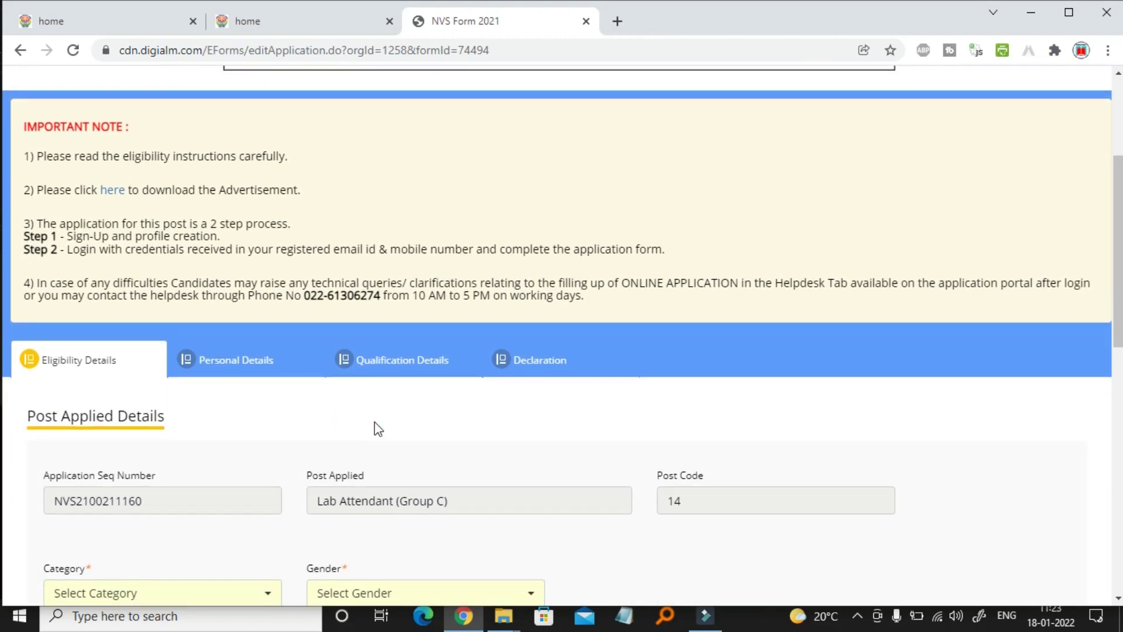
scroll(374, 422, "down", 5)
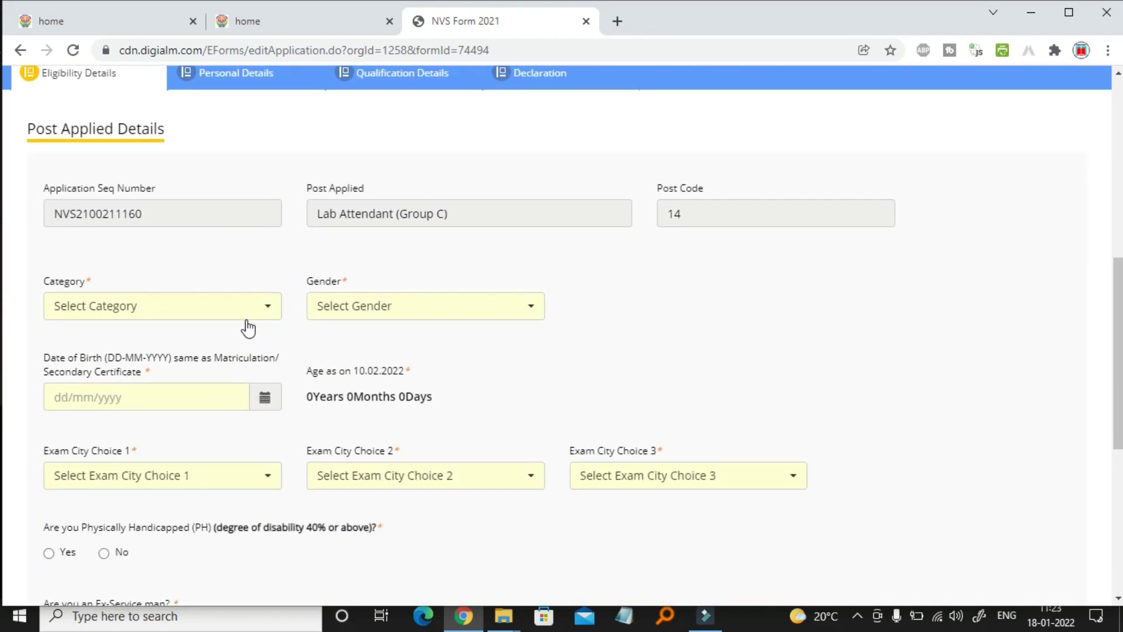
left_click(253, 306)
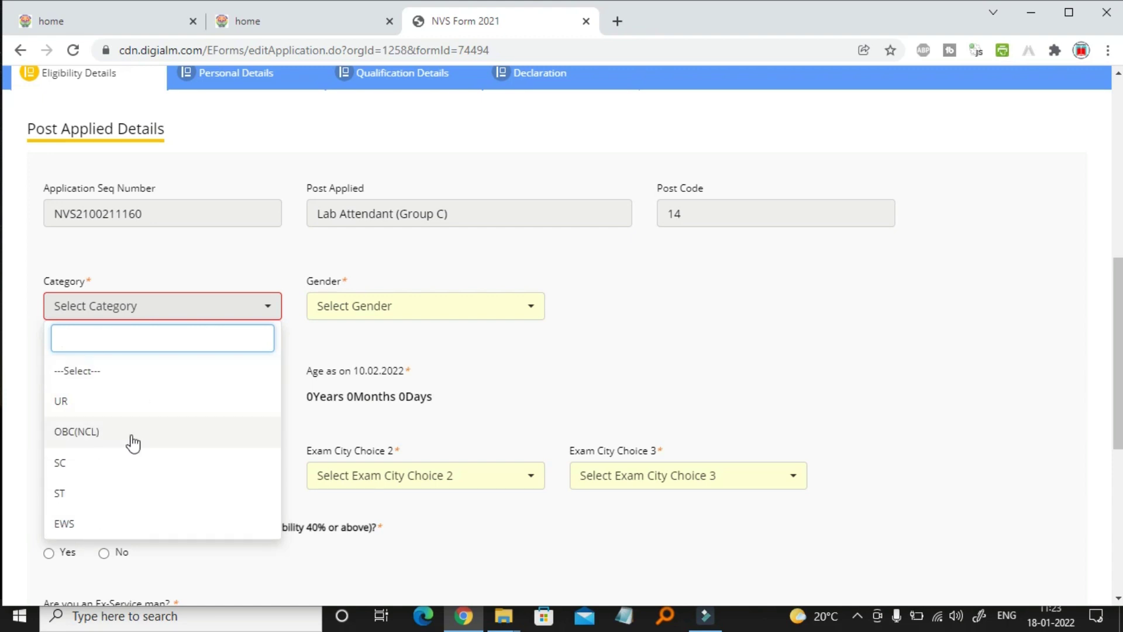
left_click(67, 468)
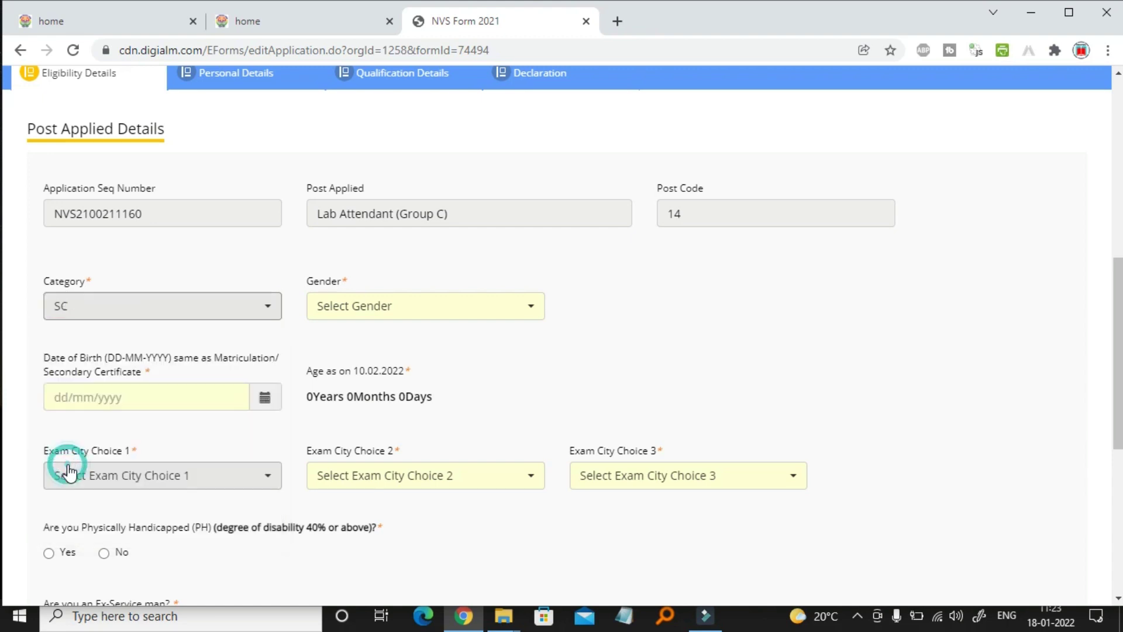
left_click(420, 306)
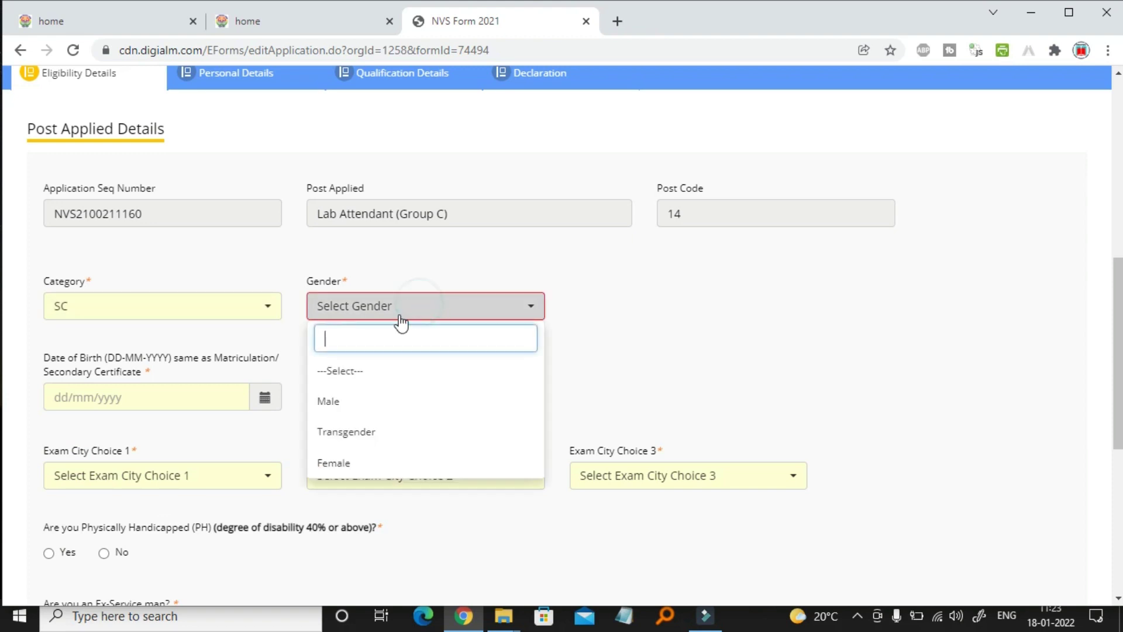
left_click(359, 404)
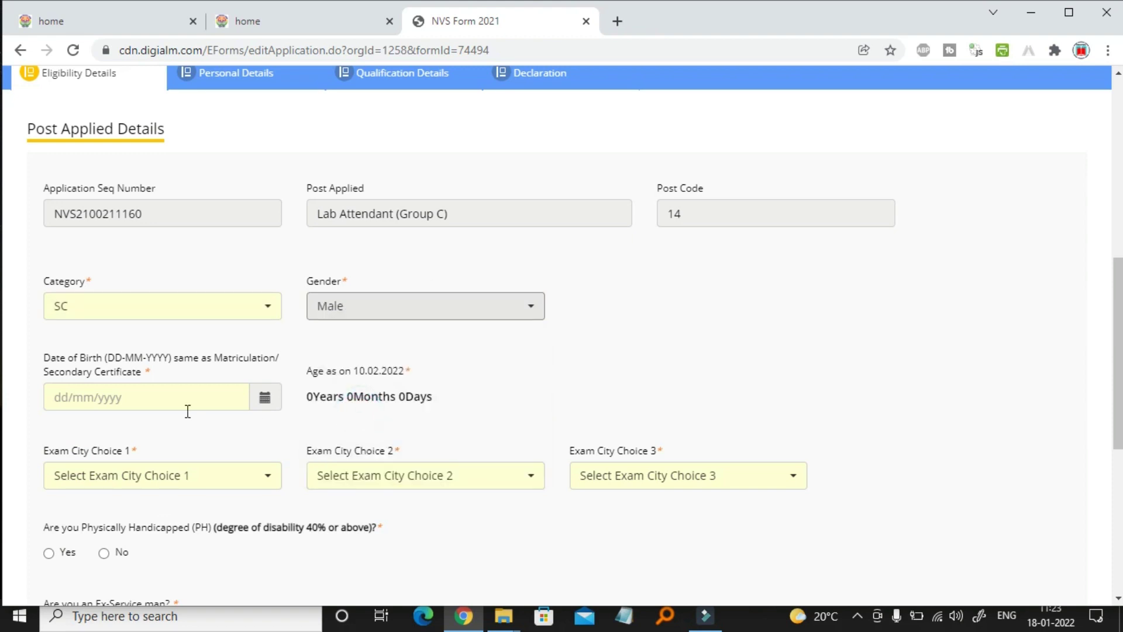
Set the date of birth to 01/11/1994 using the calendar picker
left_click(263, 403)
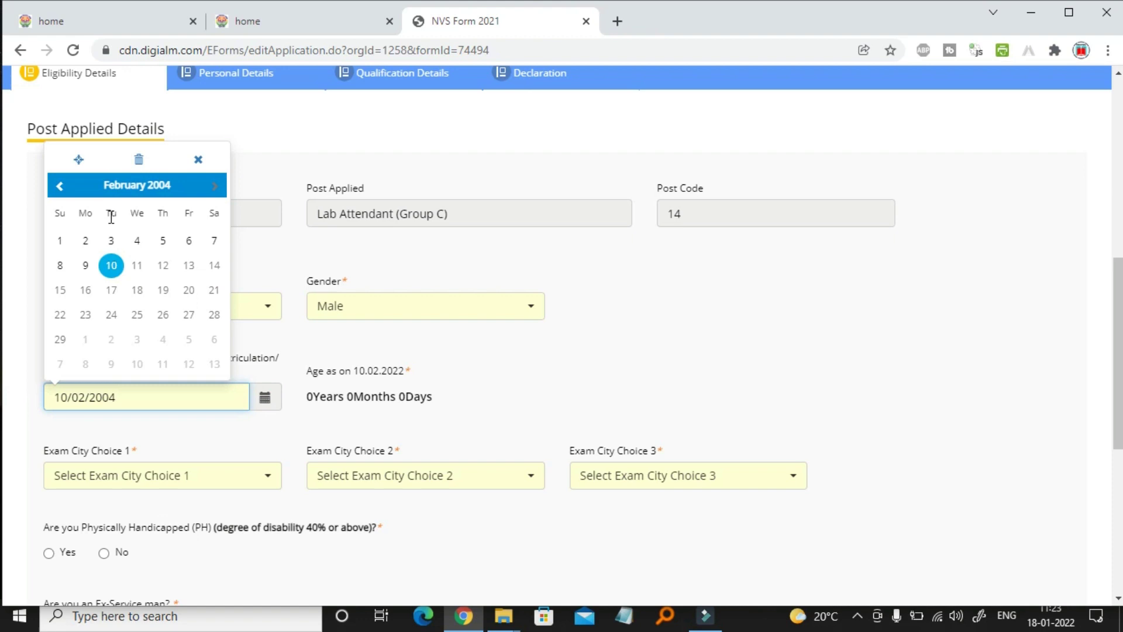
left_click(135, 184)
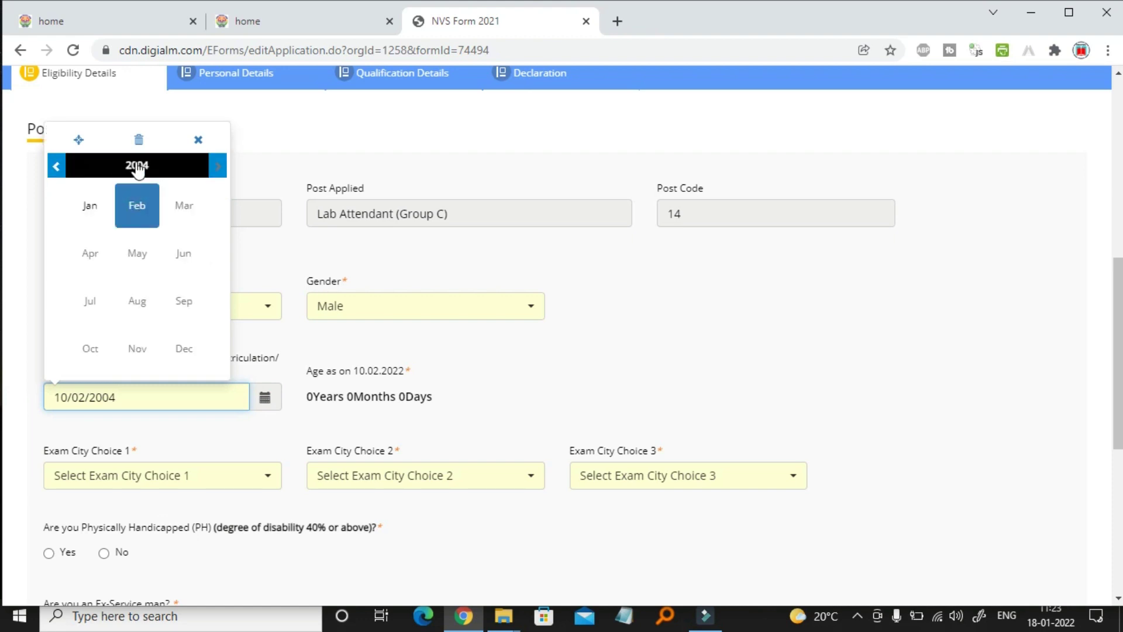
left_click(137, 165)
left_click(56, 166)
left_click(183, 252)
left_click(137, 348)
left_click(110, 240)
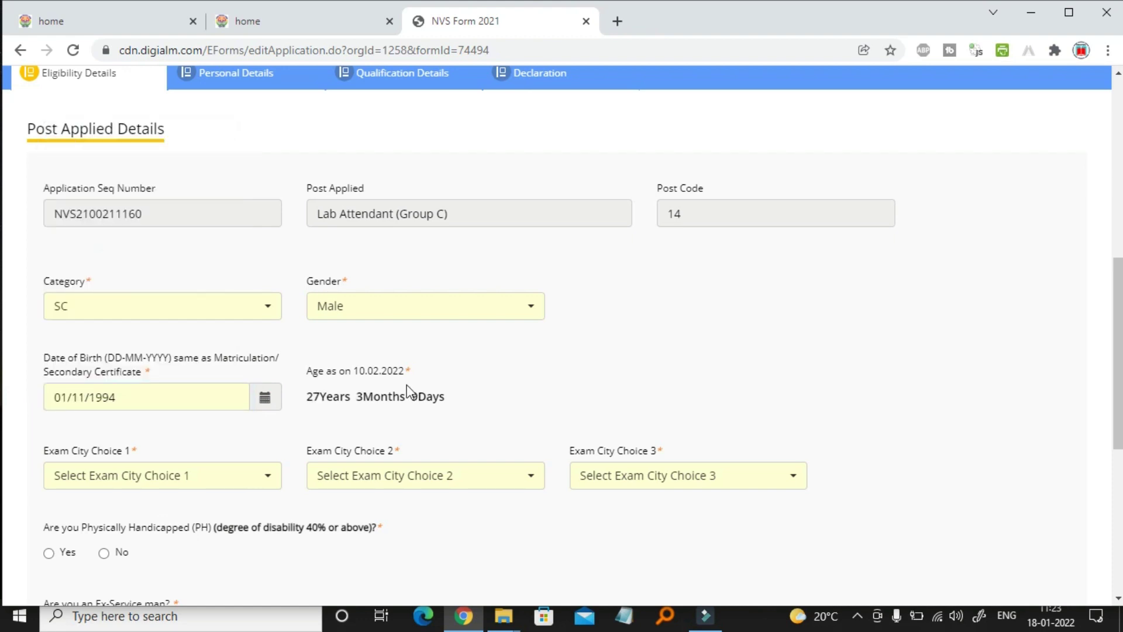
Choose Nagpur, Indore and Pune as the first, second and third exam cities
scroll(283, 282, "down", 5)
left_click(260, 252)
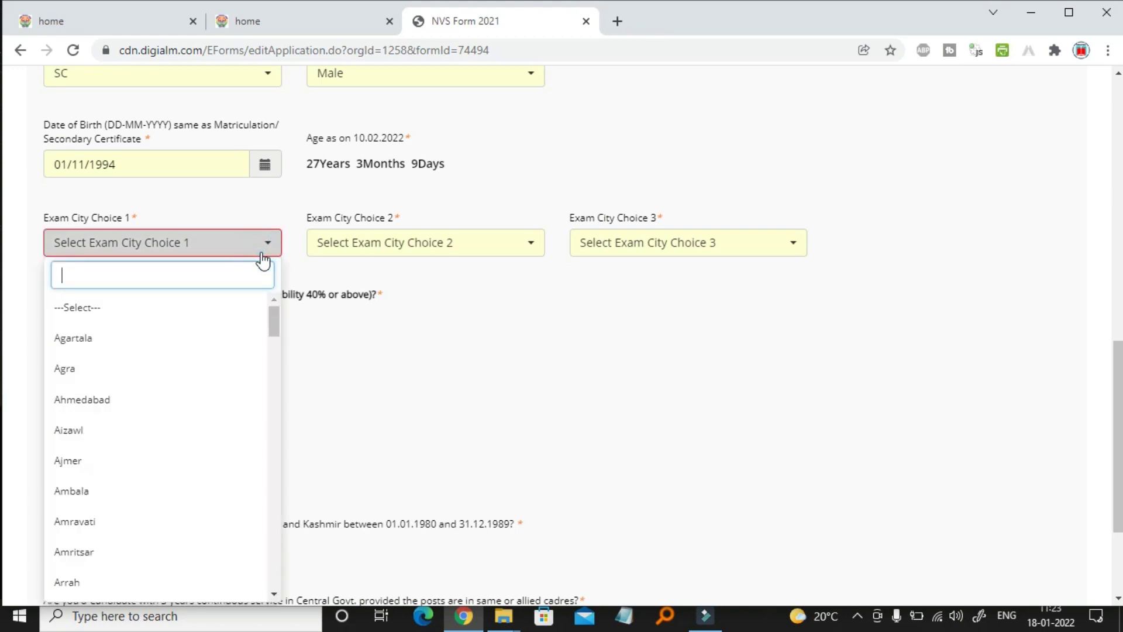
scroll(173, 462, "down", 15)
left_click(111, 510)
left_click(425, 243)
scroll(403, 454, "down", 10)
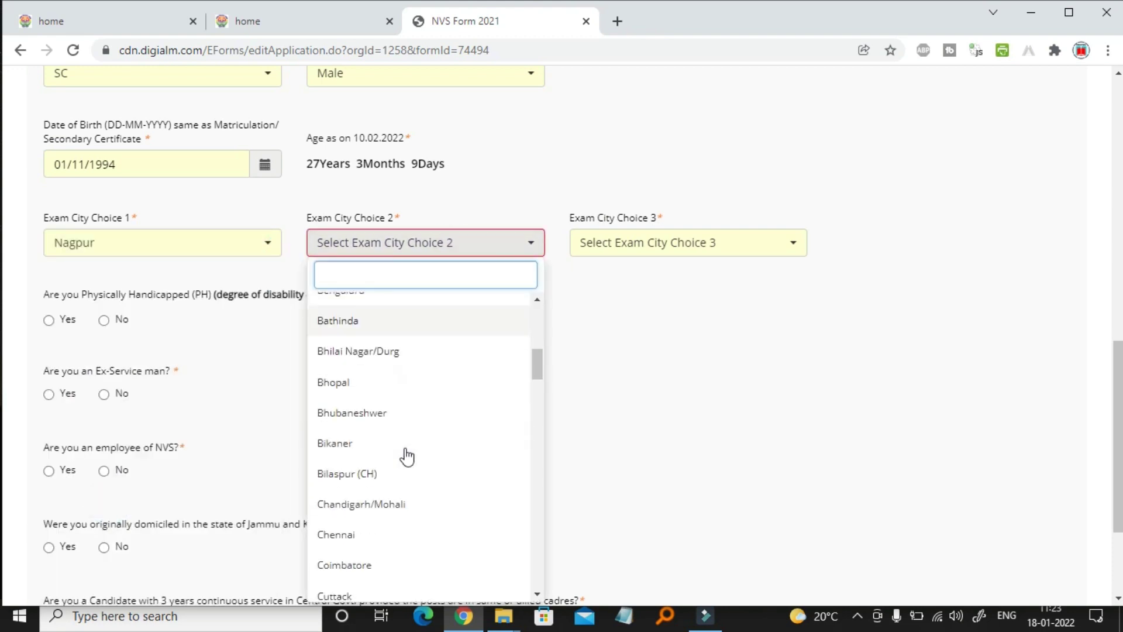
left_click(368, 503)
left_click(688, 242)
scroll(634, 476, "down", 10)
left_click(644, 468)
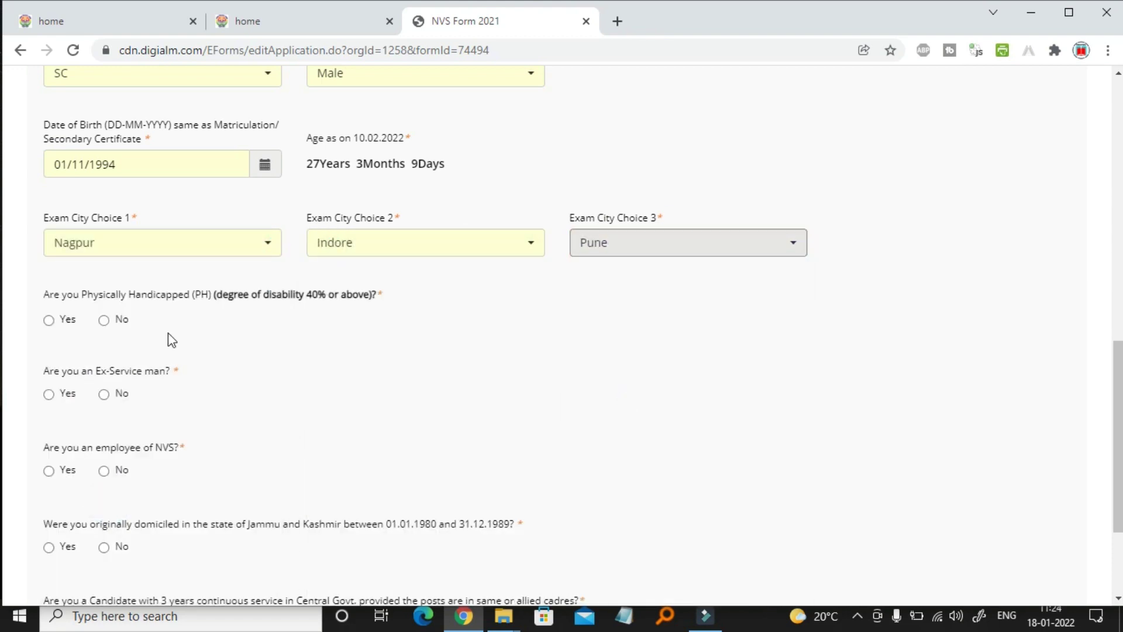
Answer No to the handicapped, ex-serviceman, NVS employee, J&K domicile and Central Govt. questions
left_click(104, 320)
left_click(106, 394)
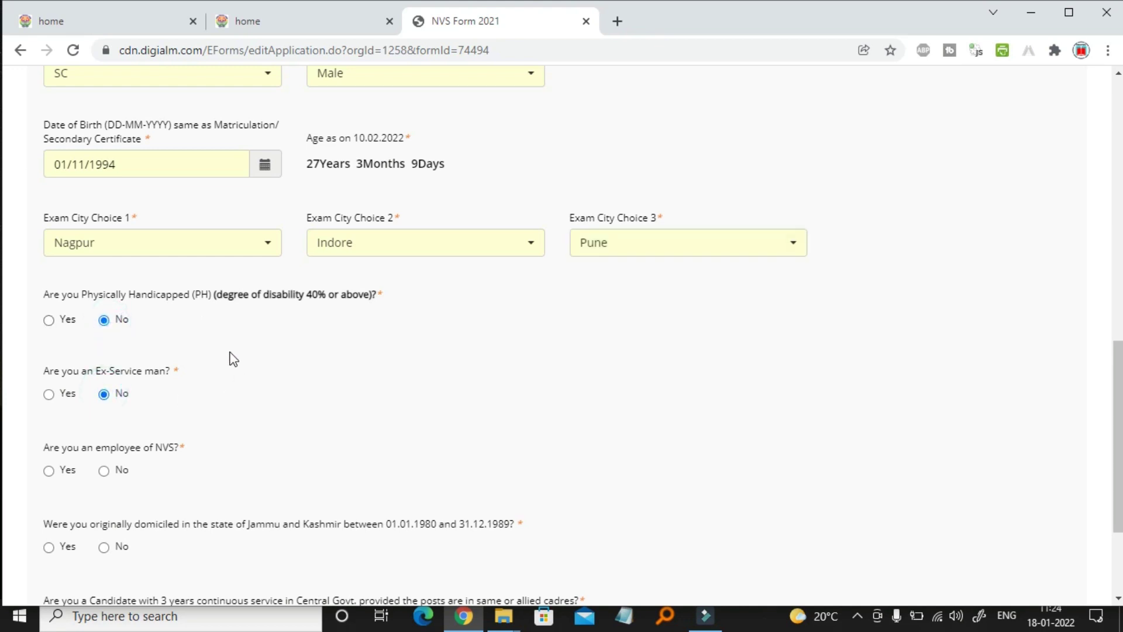
scroll(230, 354, "down", 3)
left_click(104, 303)
left_click(105, 380)
left_click(104, 456)
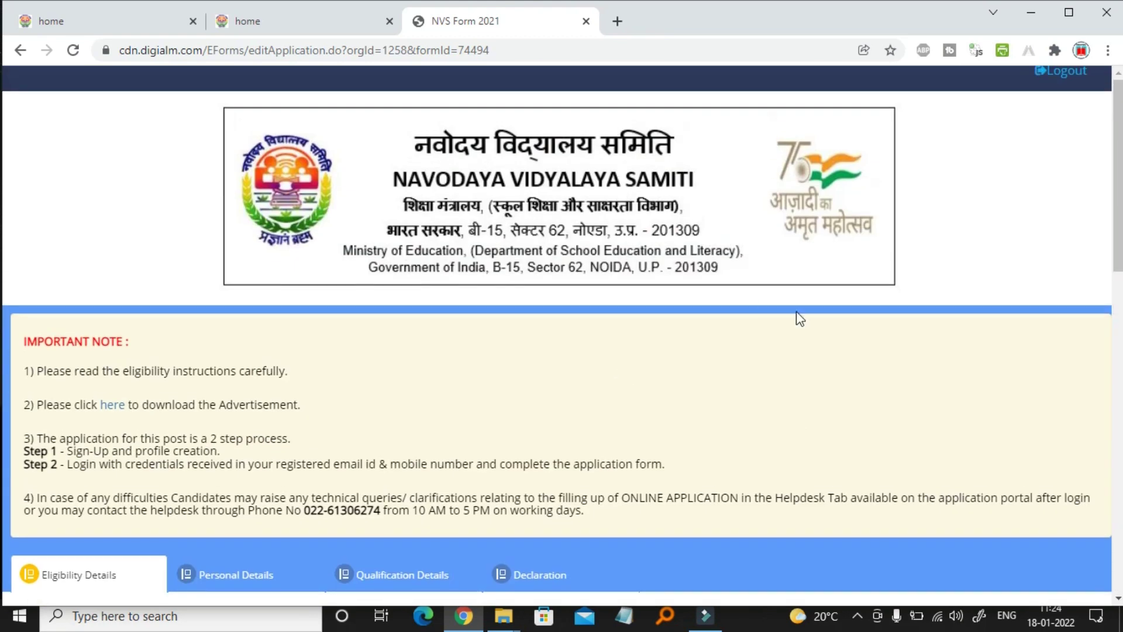
Save the eligibility details and enter the two present-address lines
left_click(1005, 530)
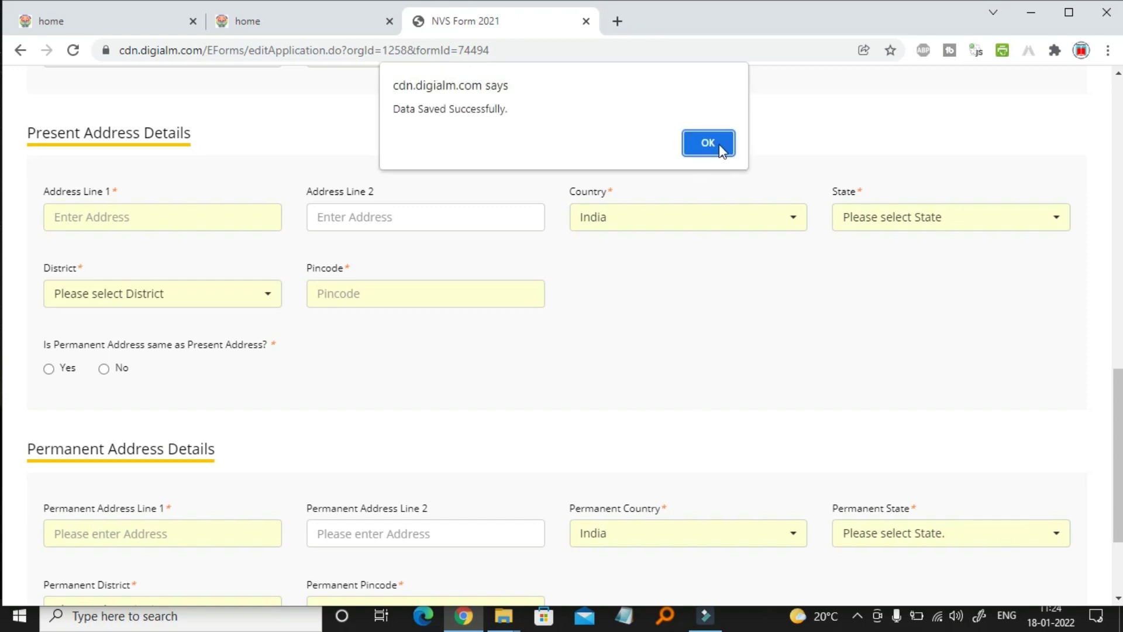
left_click(718, 143)
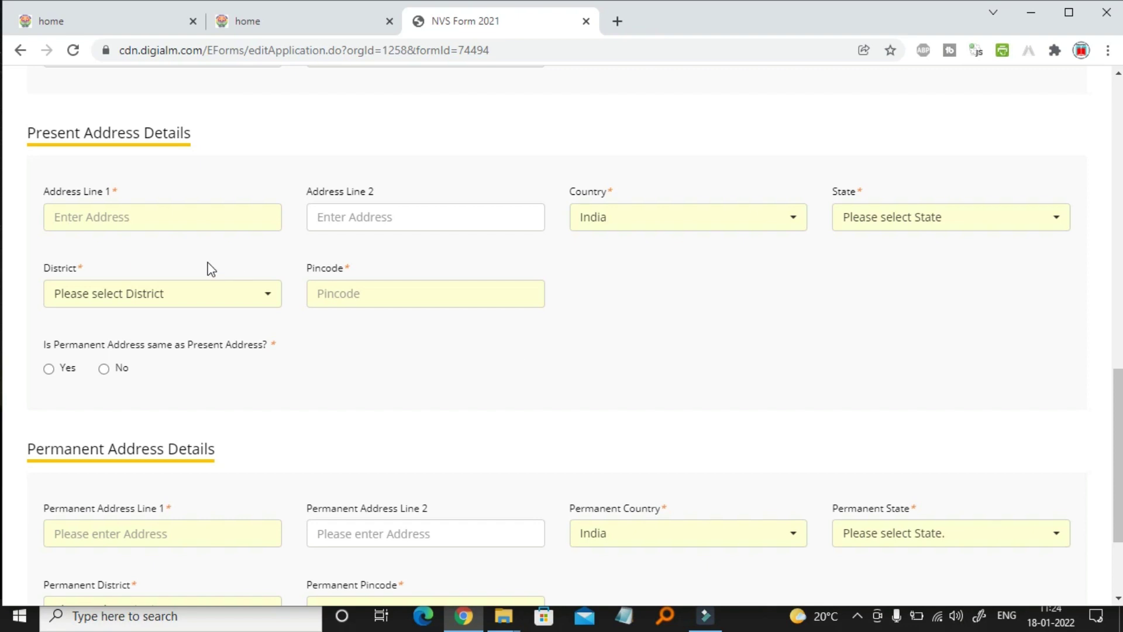
left_click(166, 222)
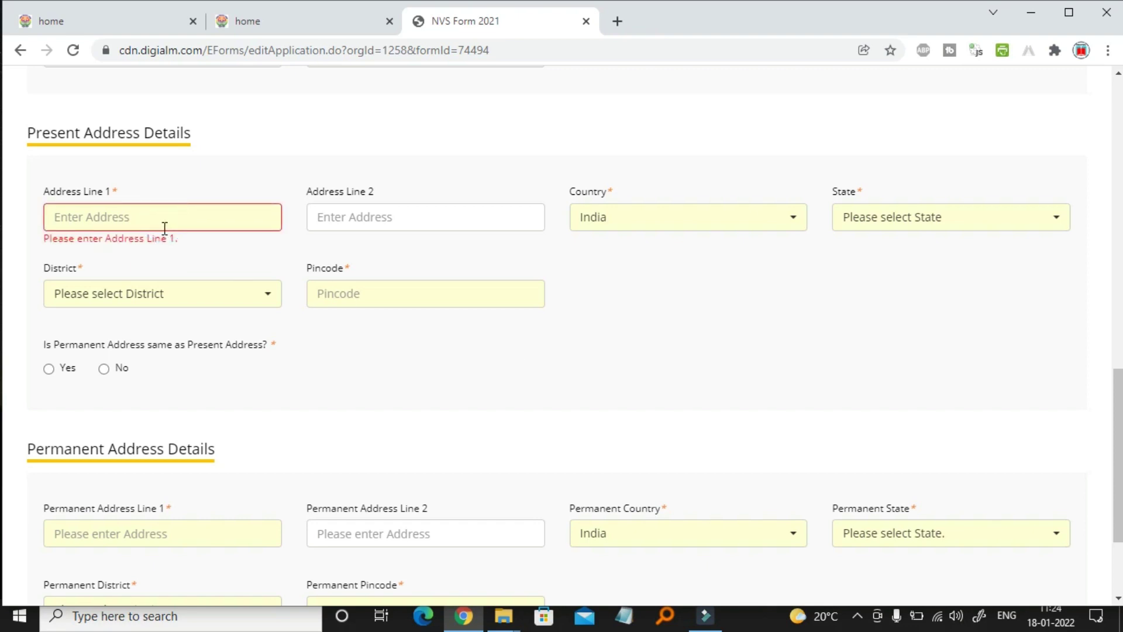
left_click(330, 216)
type("ring road")
Set state Maharashtra, district Nagpur and the pincode; mark permanent address same as present
left_click(865, 228)
scroll(887, 497, "down", 3)
left_click(872, 587)
left_click(251, 299)
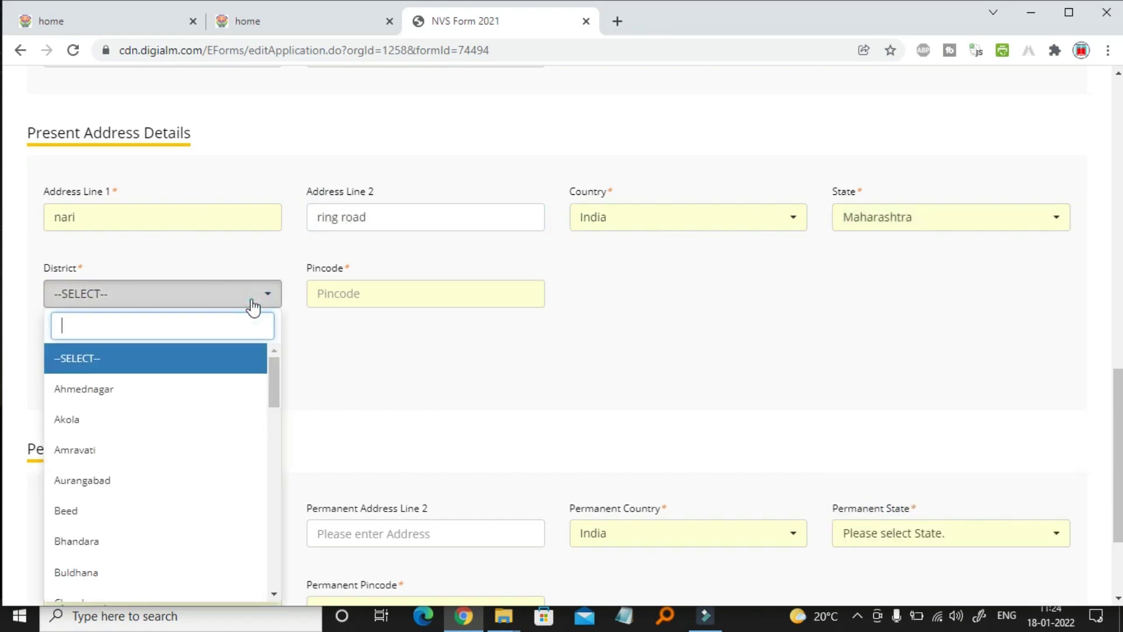
scroll(185, 492, "down", 6)
left_click(186, 585)
left_click(364, 291)
type("440026")
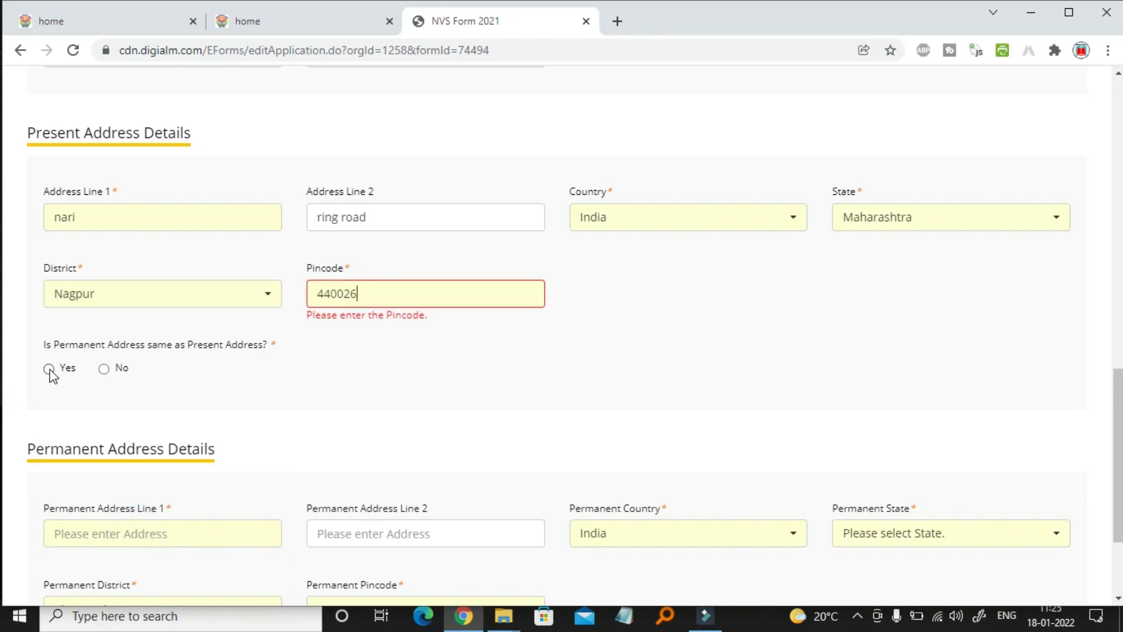
left_click(49, 369)
Enter the father's and mother's names and save the personal details
scroll(469, 386, "down", 2)
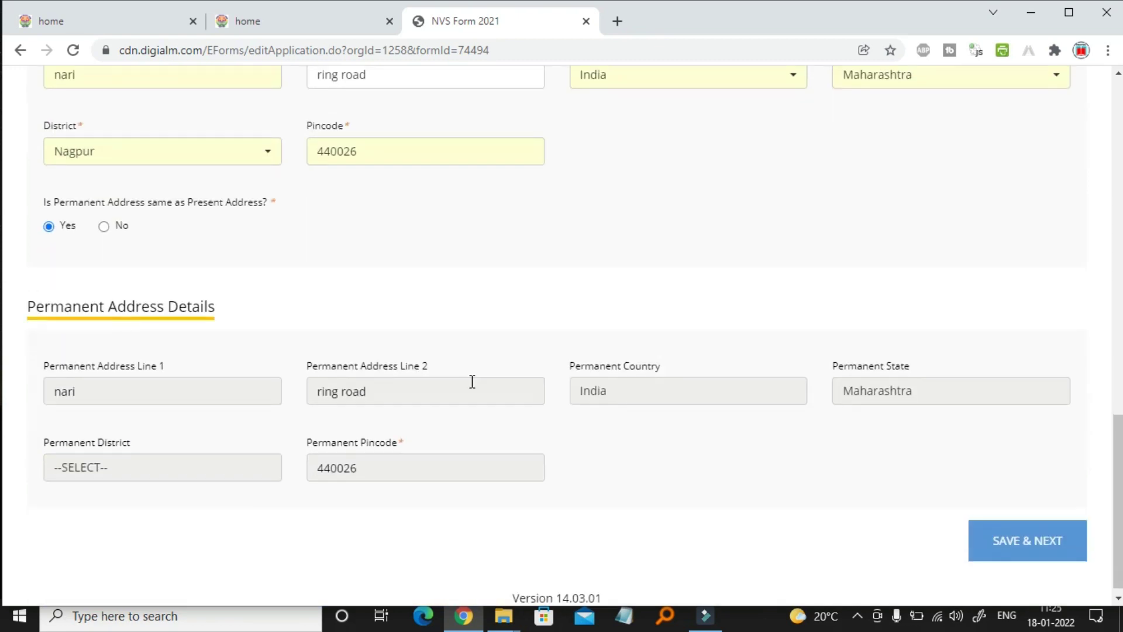
left_click(1025, 536)
left_click(722, 150)
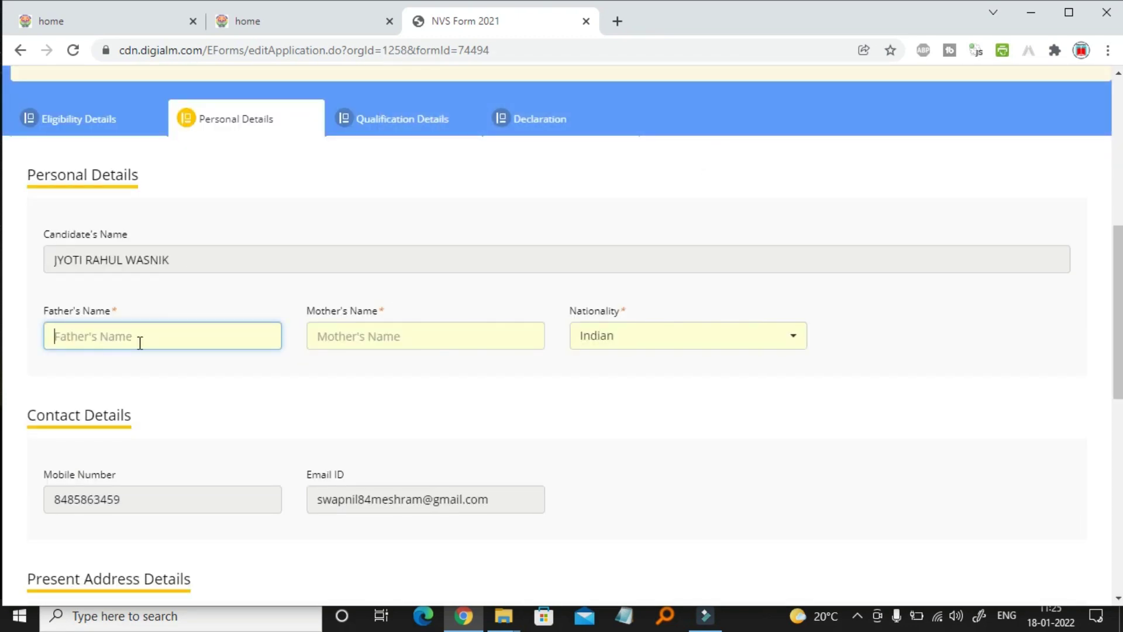
type("rahul")
left_click(337, 338)
type("kiran")
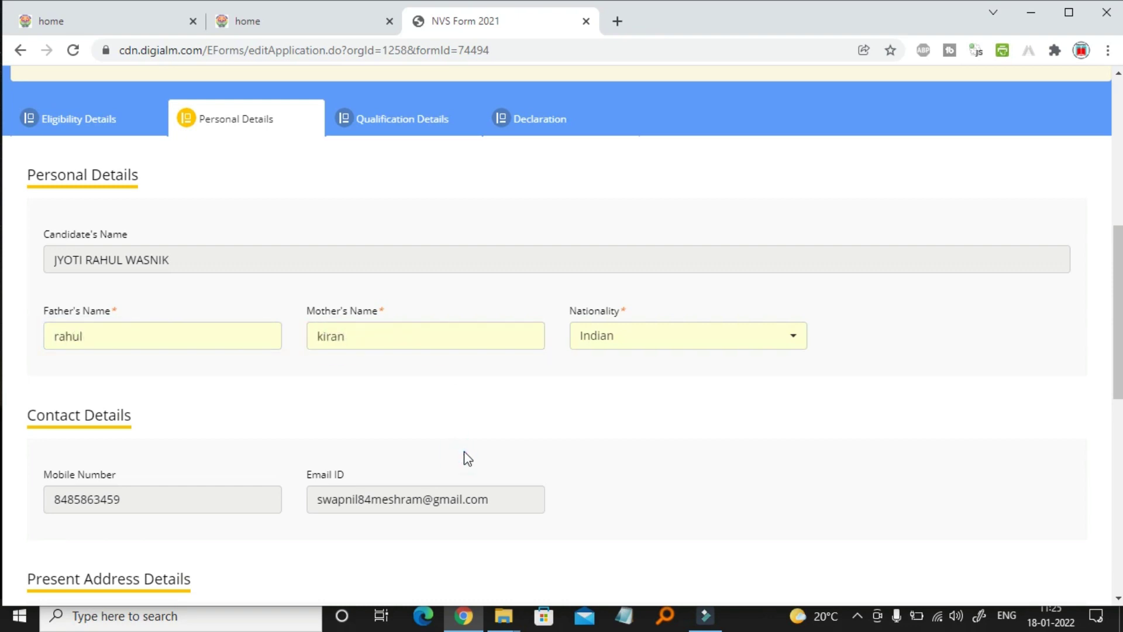
scroll(464, 456, "down", 10)
left_click(1042, 543)
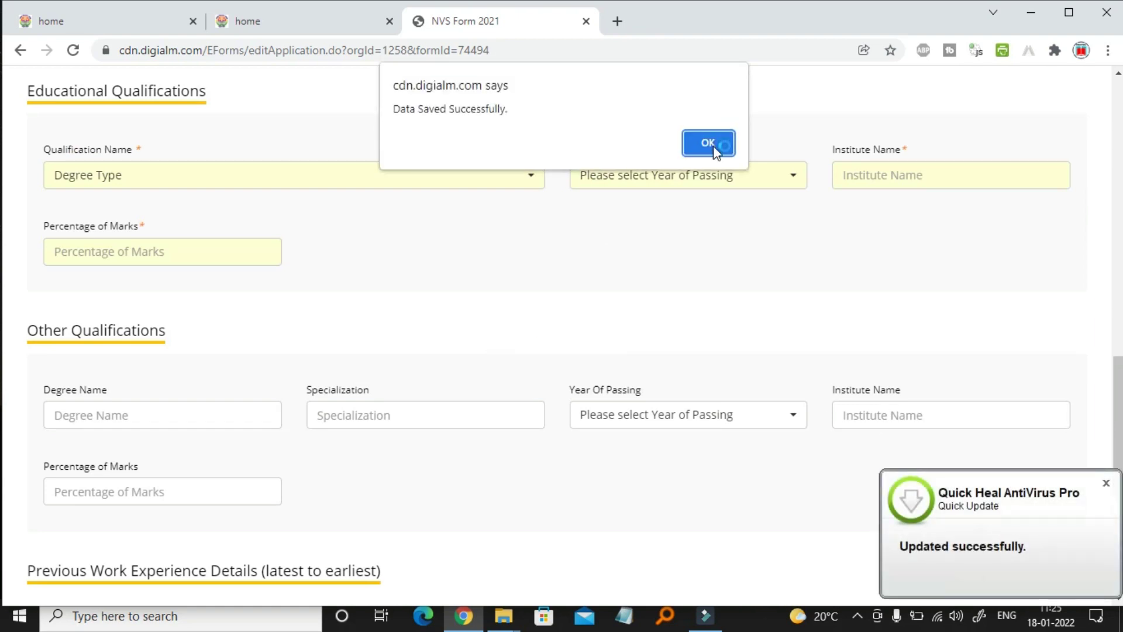
Enter 'pune board' as the 10th board and 2007 as the year of passing
left_click(713, 146)
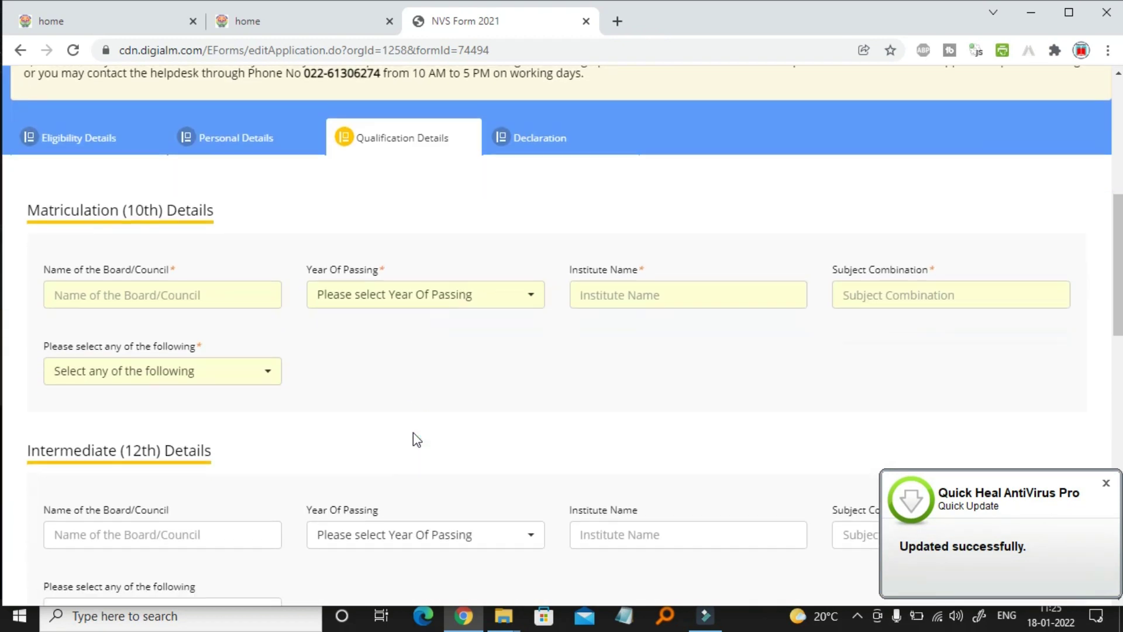
left_click(179, 224)
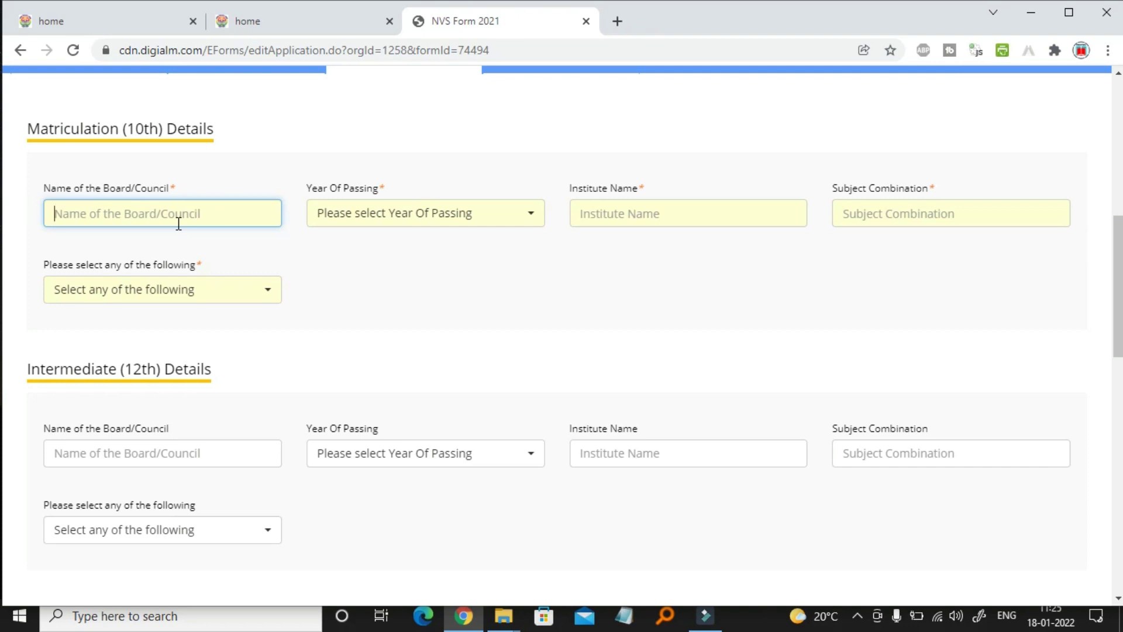
type("pun")
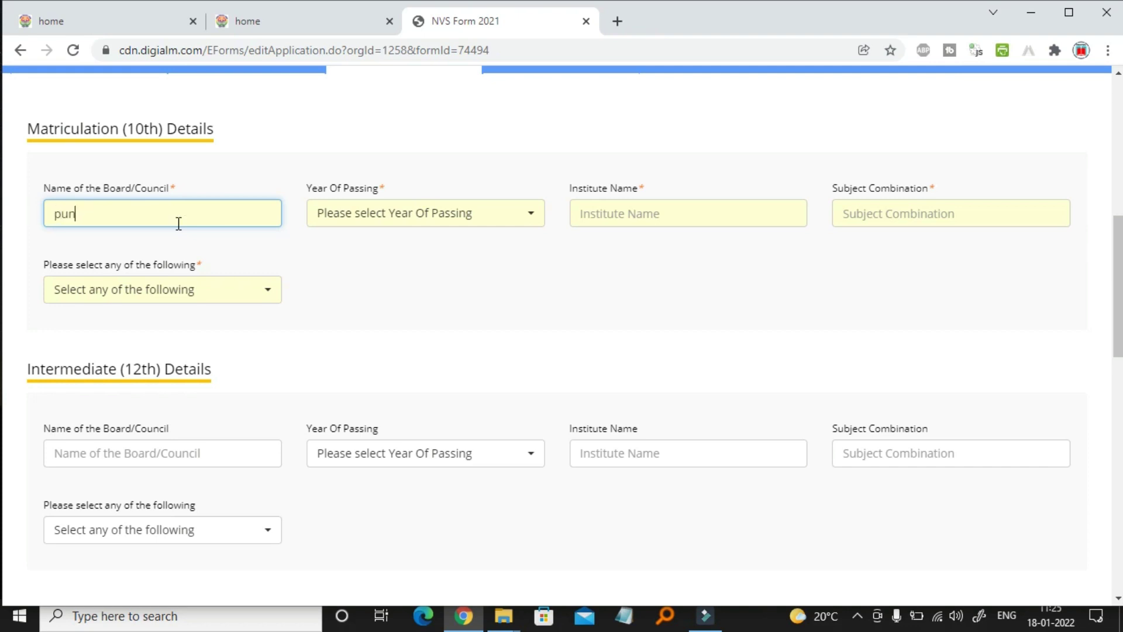
type("e board")
left_click(409, 218)
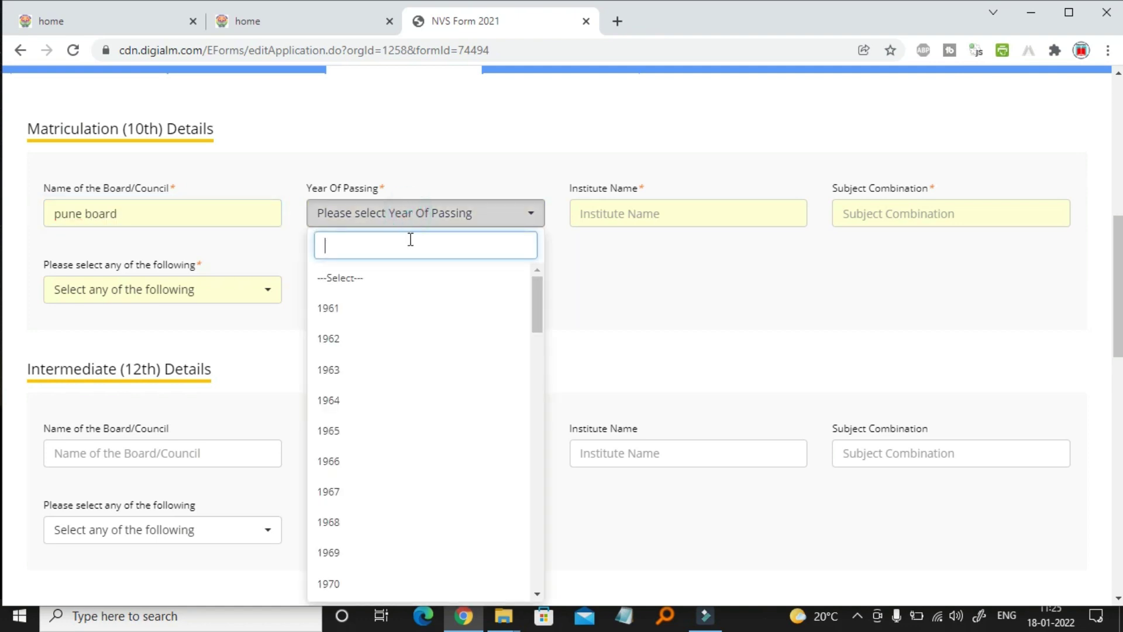
scroll(398, 482, "down", 3)
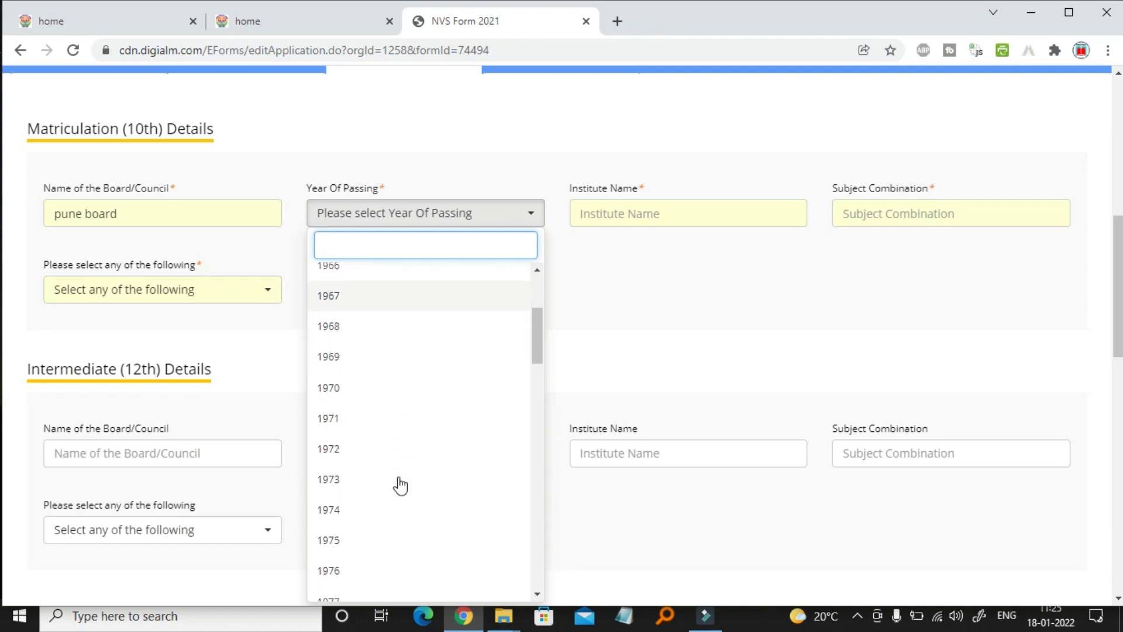
scroll(398, 484, "down", 15)
left_click(358, 572)
Enter 'sarswati' as the institute and 'common' as the subject combination
left_click(667, 214)
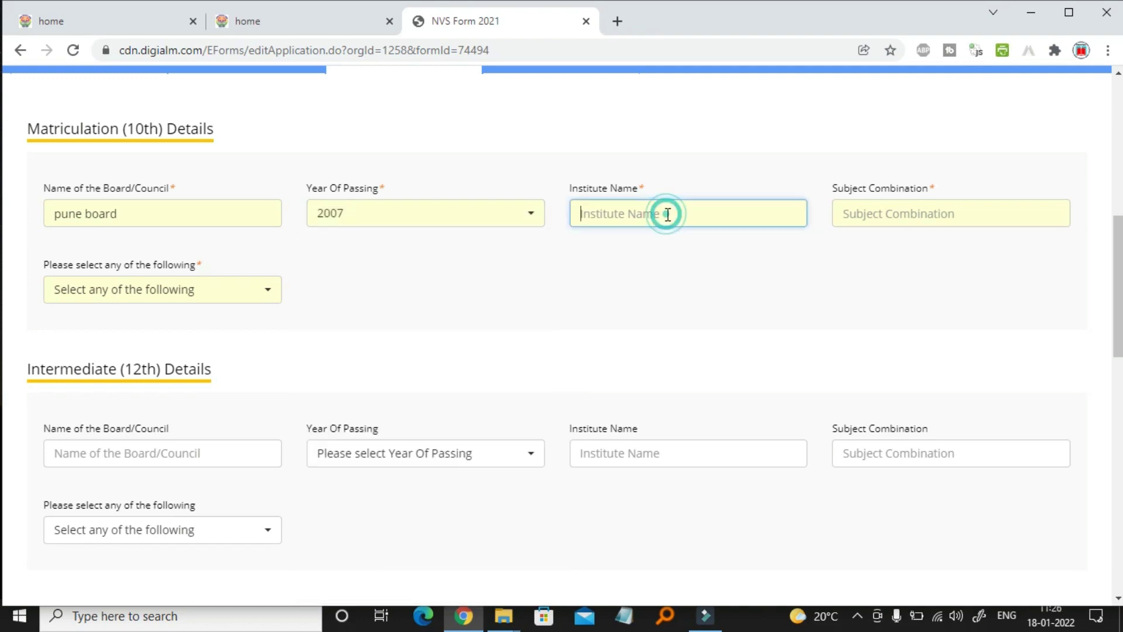
type("s")
type("arsw")
key("BackSpace")
type("swati")
left_click(872, 222)
type("common")
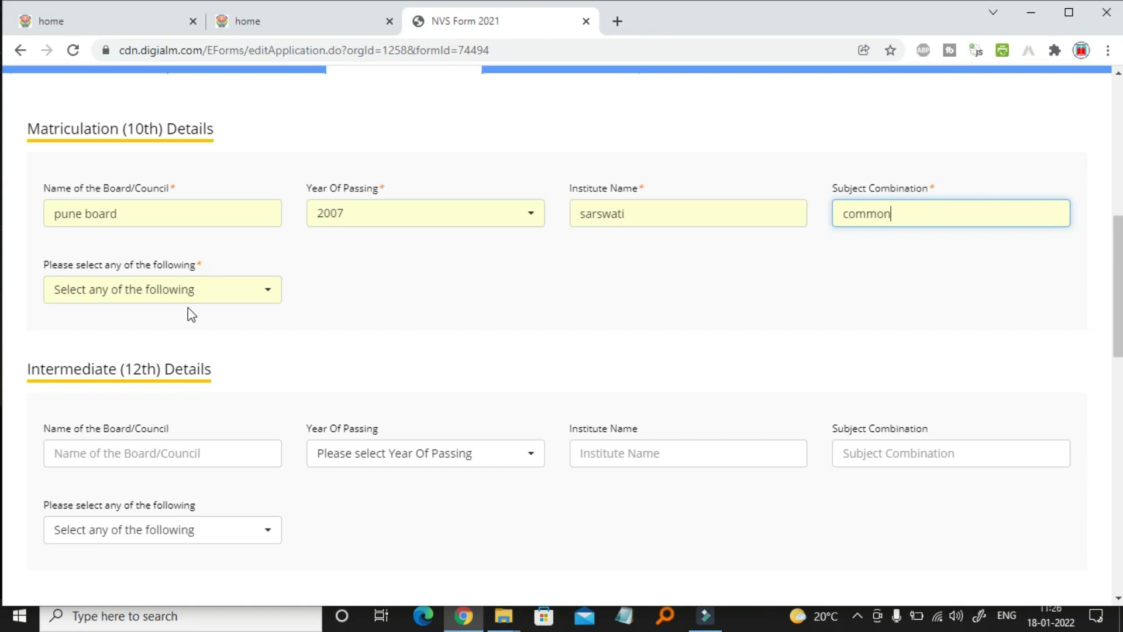
Record the 10th marks as a percentage of 60.1
left_click(245, 299)
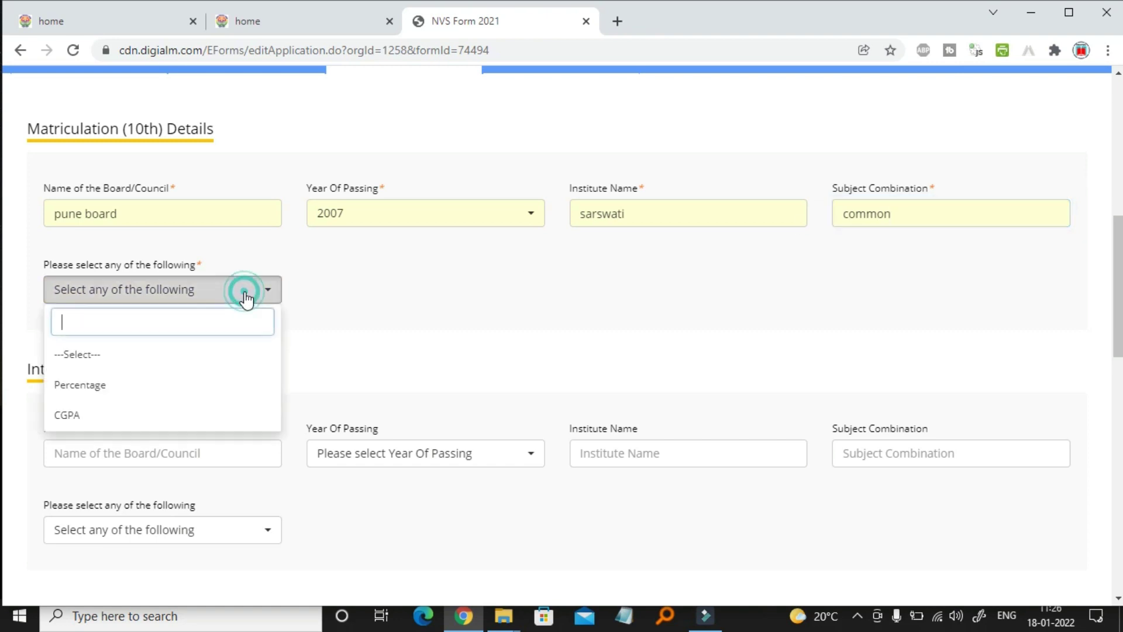
left_click(101, 394)
left_click(101, 396)
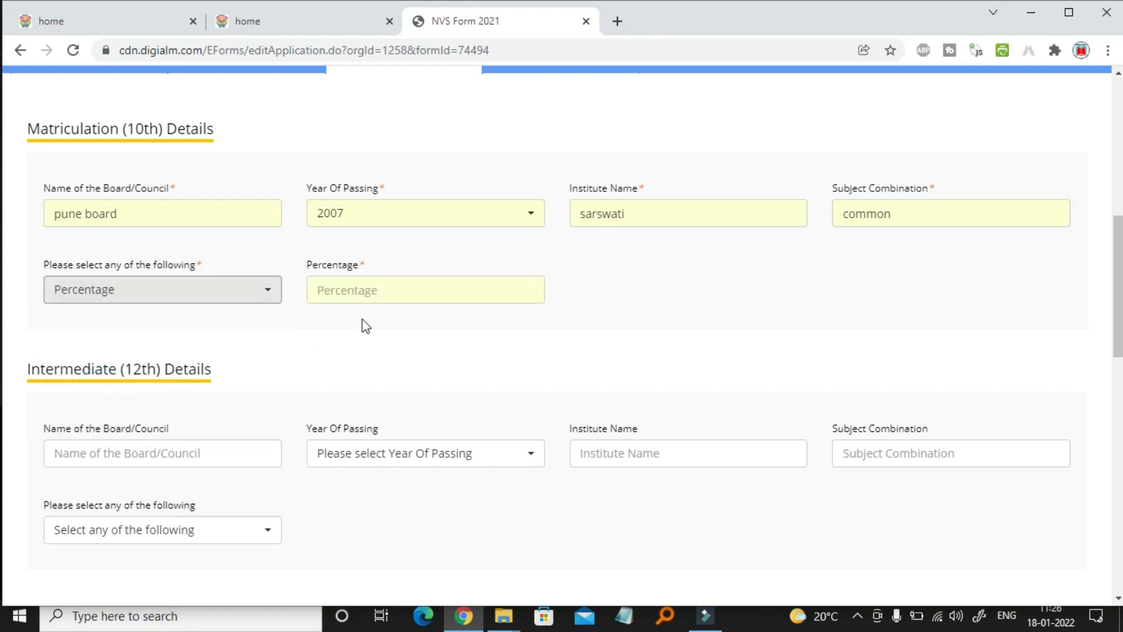
left_click(386, 280)
type("60.1")
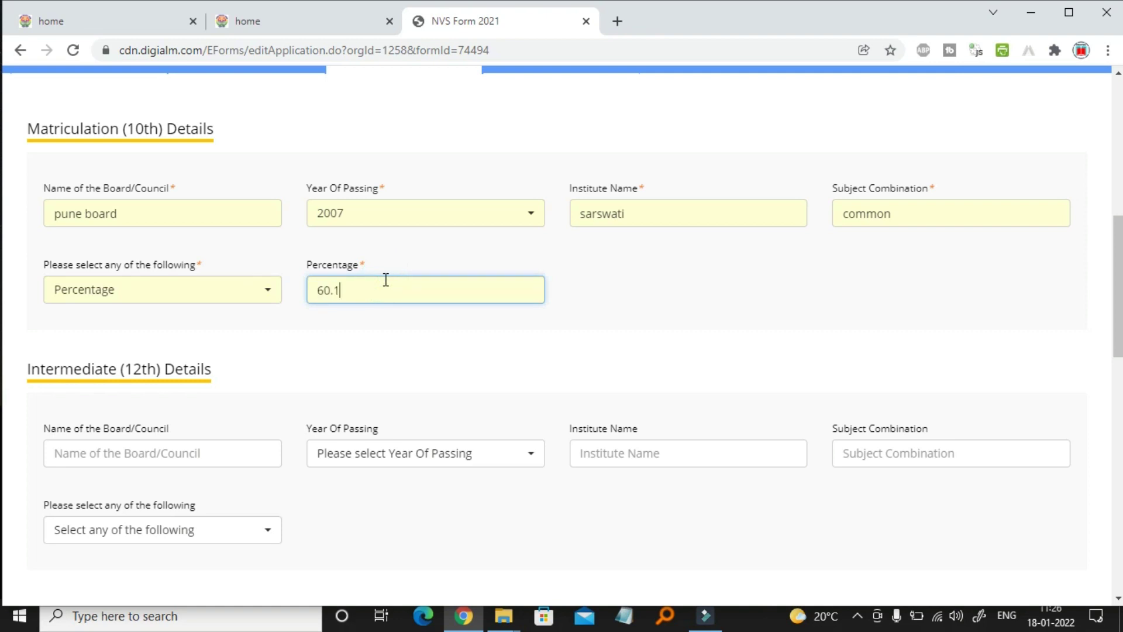
scroll(436, 359, "down", 5)
Enter 12th board name pune and passing year 2009
scroll(437, 358, "up", 3)
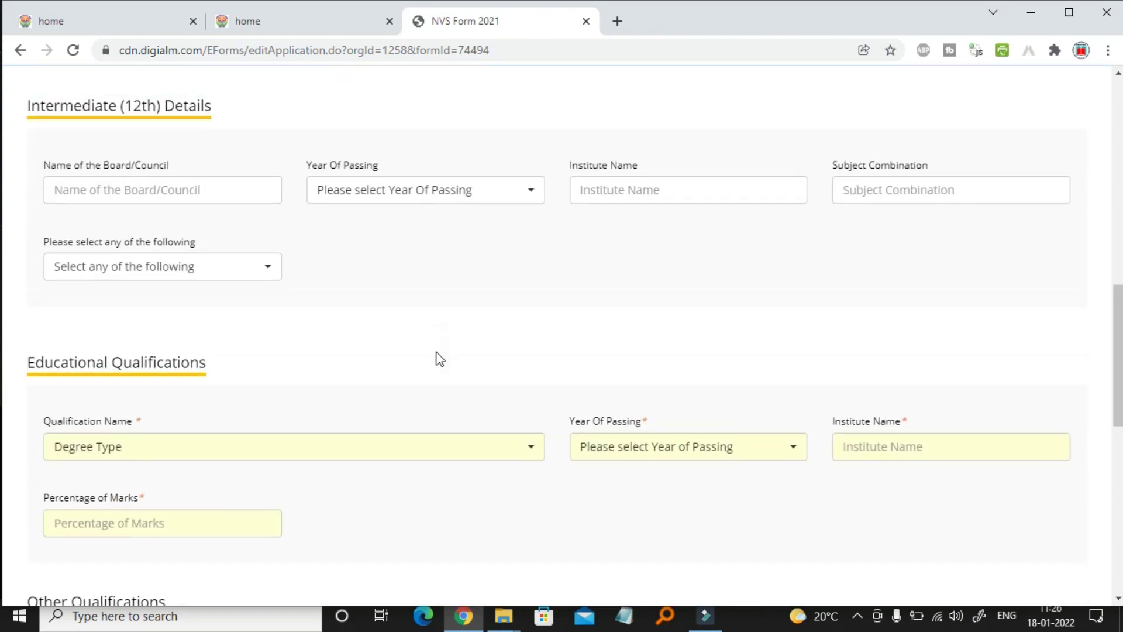
scroll(439, 359, "down", 2)
left_click(203, 217)
type("pune")
left_click(425, 217)
left_click(383, 434)
Fill 12th institute sarswati, subjects arts, and marks as Percentage 65.12
left_click(647, 217)
type("sarswati")
left_click(927, 218)
type("arts")
left_click(230, 293)
left_click(117, 330)
left_click(343, 299)
type("65.12")
scroll(362, 295, "down", 3)
Choose Senior Secondary (Class XII) with Science stream as qualification, specialization science
left_click(391, 278)
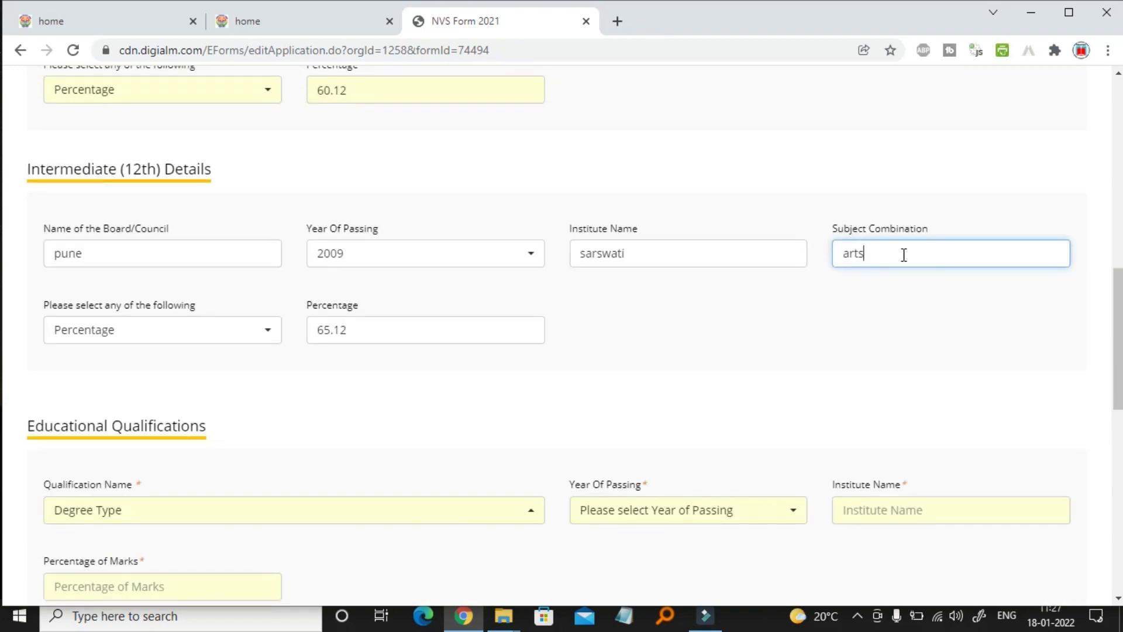
type("science")
left_click(356, 419)
scroll(354, 417, "down", 5)
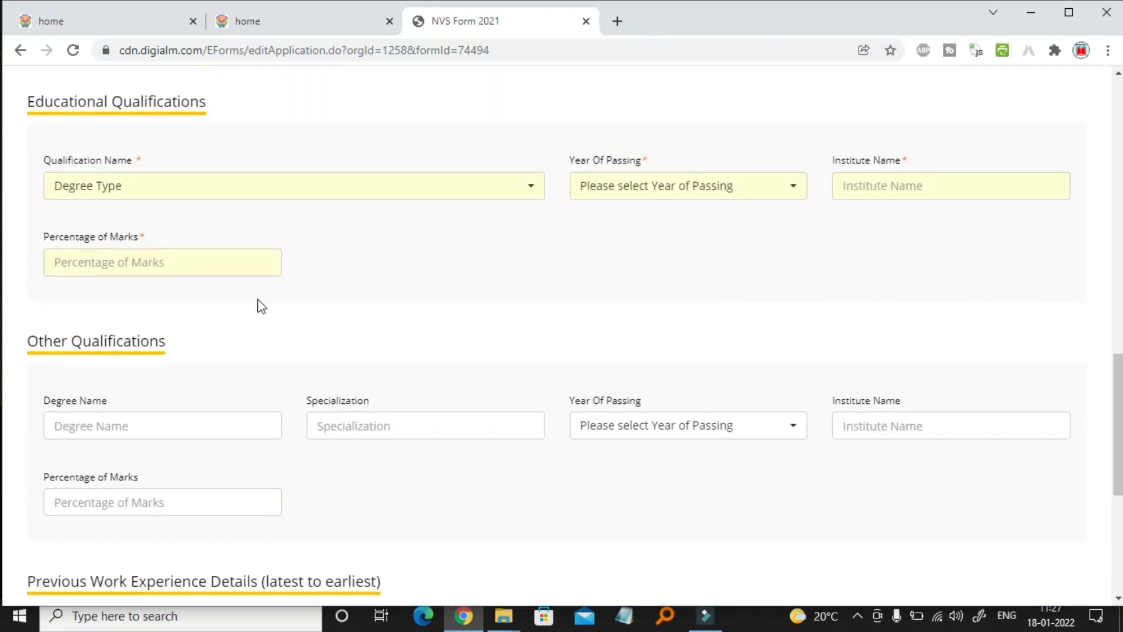
left_click(323, 205)
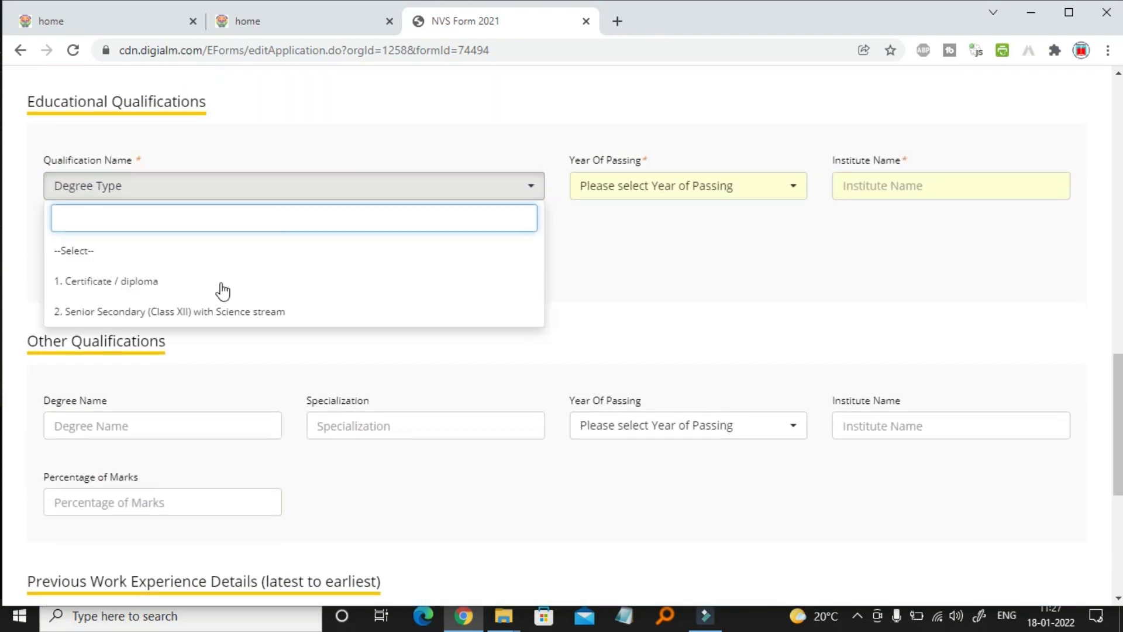
left_click(236, 316)
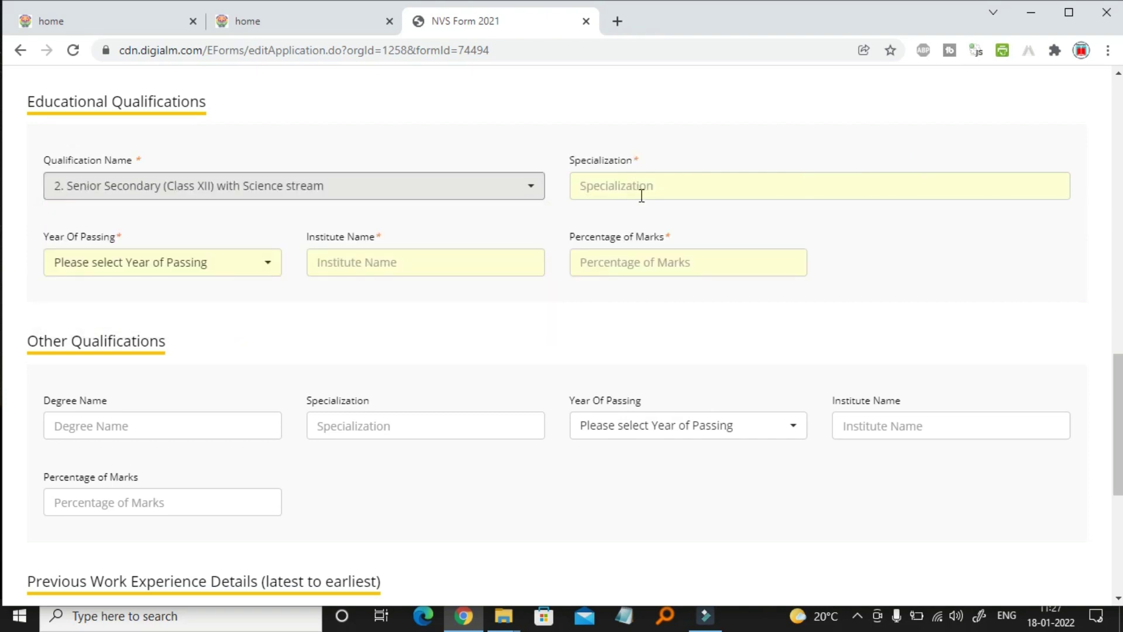
left_click(641, 193)
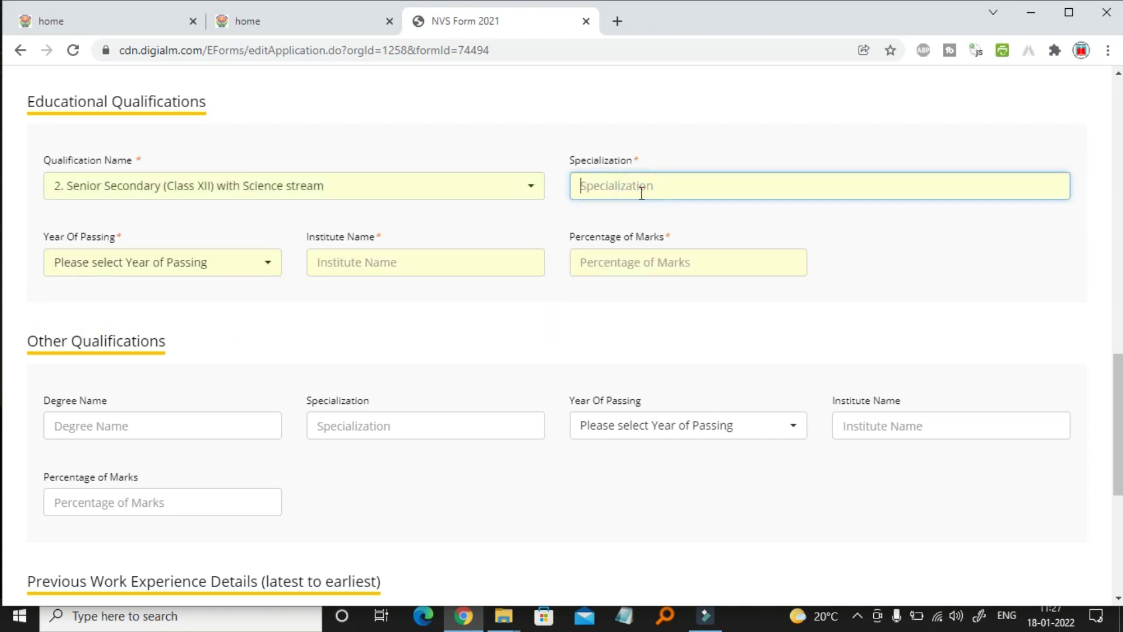
type("science")
Pick 2009 as the qualification's passing year and dismiss the year warning
left_click(175, 262)
scroll(193, 472, "down", 14)
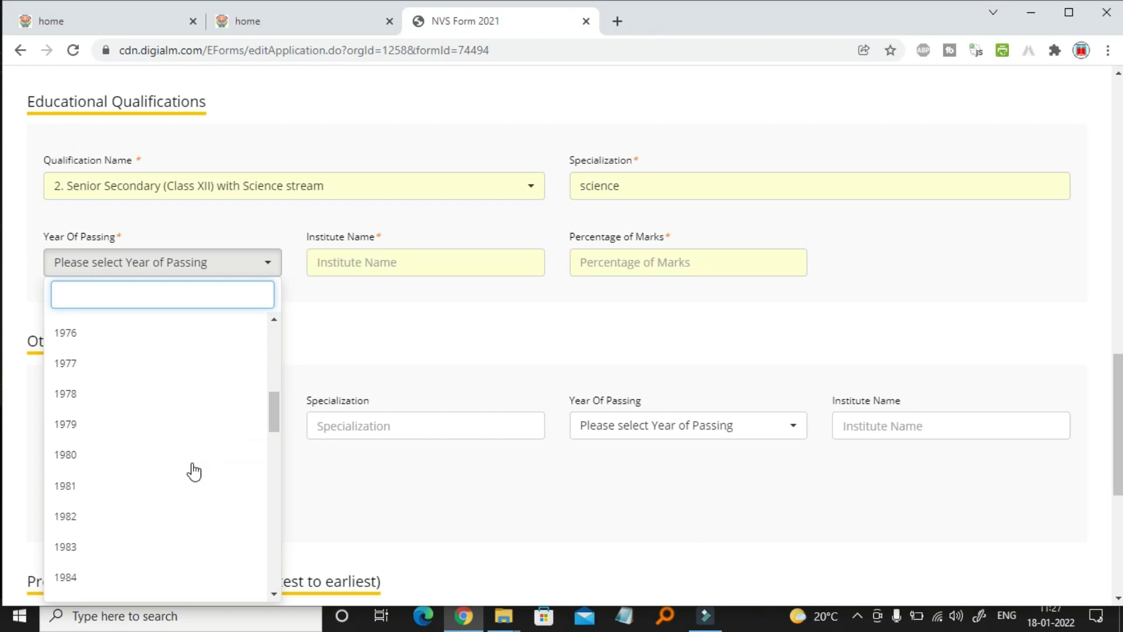
scroll(194, 472, "down", 5)
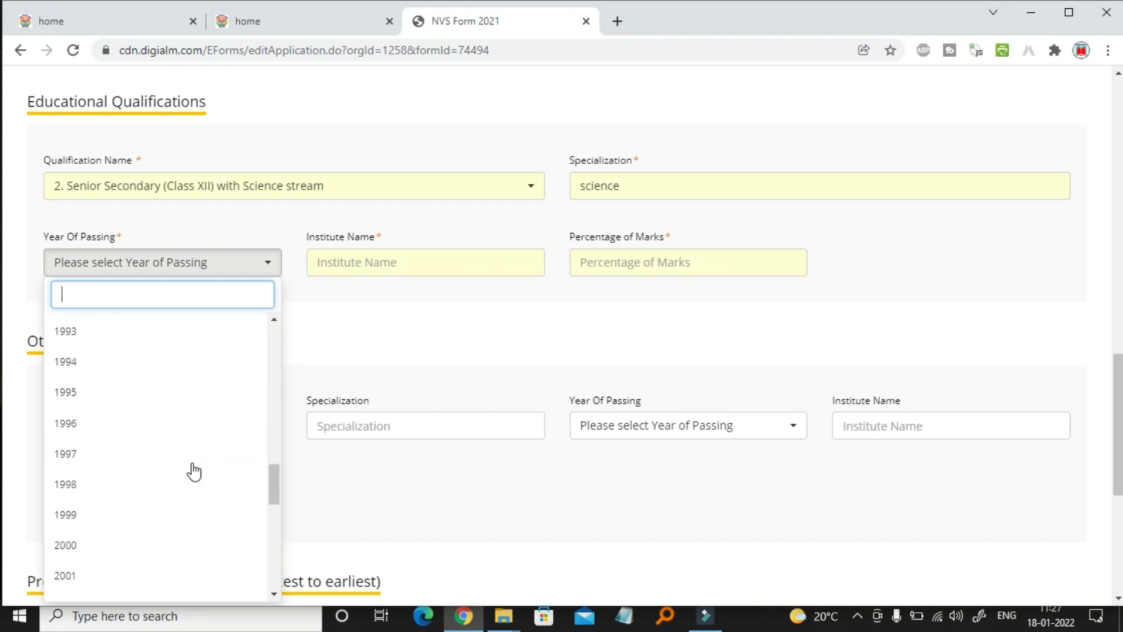
scroll(194, 471, "down", 2)
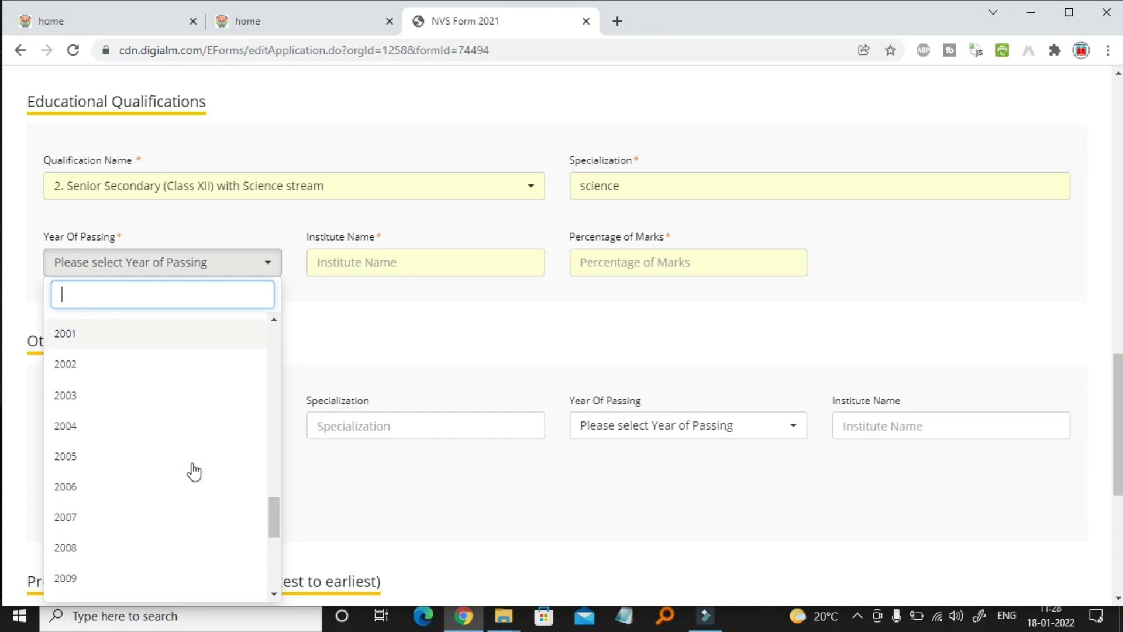
left_click(150, 578)
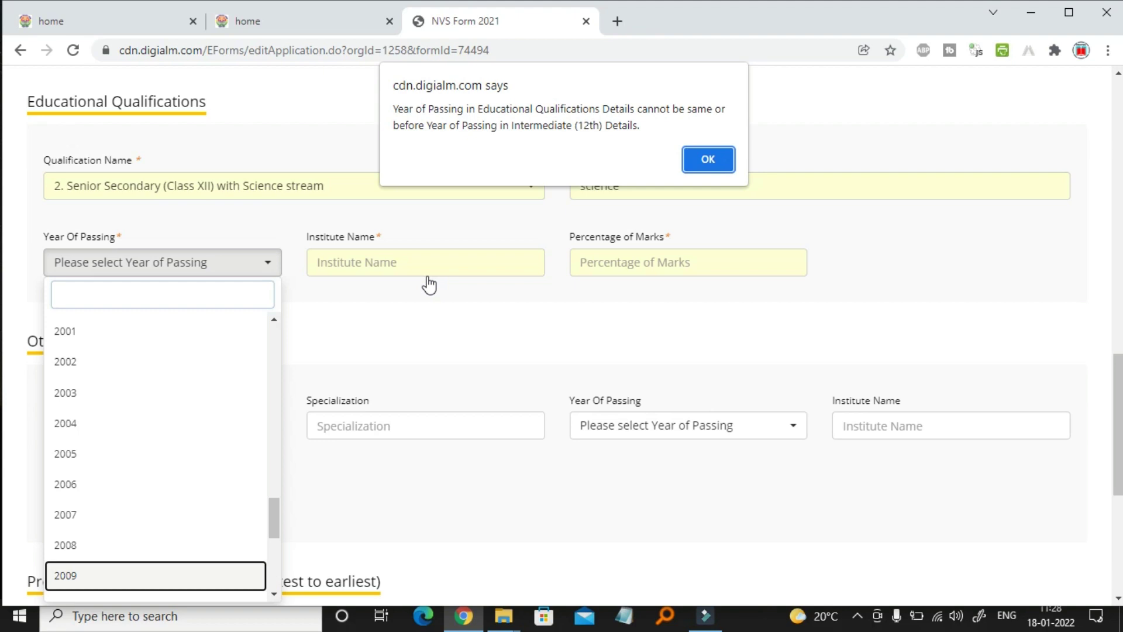
left_click(709, 159)
Clear the 12th board name and reset the 12th year of passing
scroll(423, 353, "up", 5)
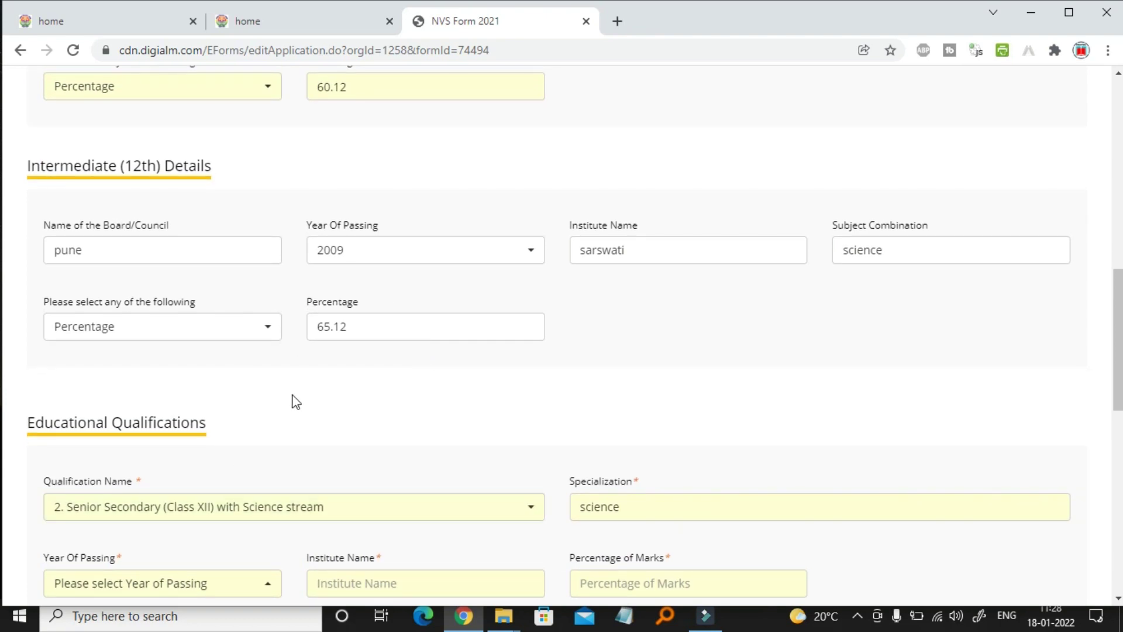
left_click(218, 254)
key("BackSpace")
key("BackSpace")
key("BackSpace")
key("BackSpace")
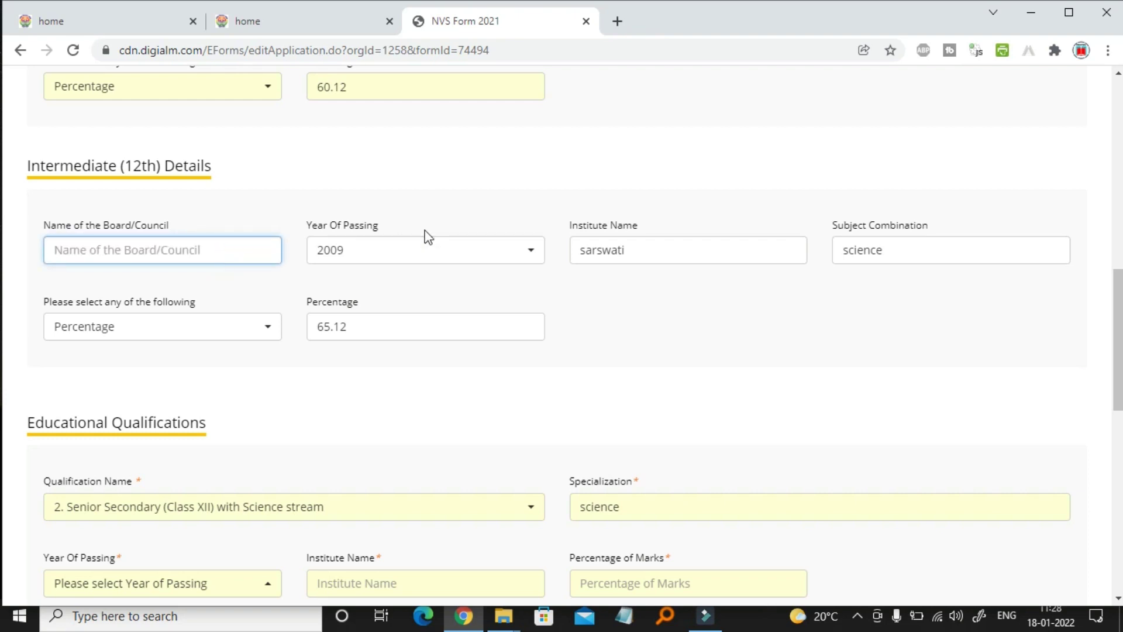
left_click(481, 258)
left_click(688, 320)
left_click(502, 252)
Erase the 12th institute, subjects and percentage, and reset marks type to unselected
scroll(409, 380, "up", 10)
left_click(363, 321)
double_click(573, 253)
key("BackSpace")
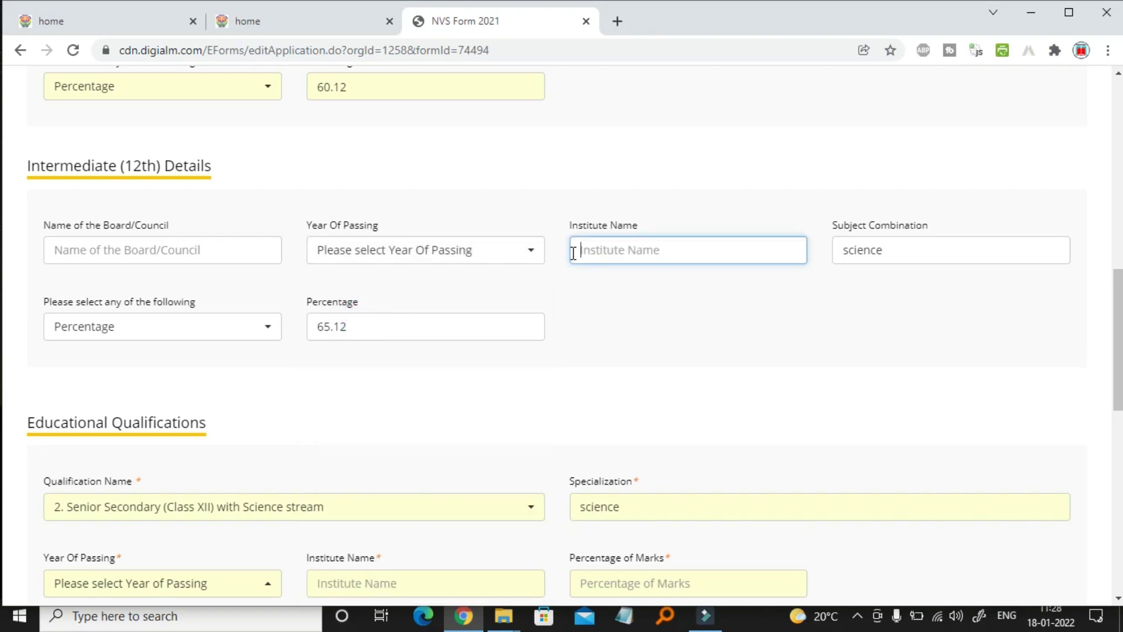
left_click(889, 251)
key("BackSpace")
key("BackSpace")
key("BackSpace")
key("BackSpace")
key("BackSpace")
key("BackSpace")
key("BackSpace")
left_click(484, 323)
key("BackSpace")
key("BackSpace")
key("BackSpace")
key("BackSpace")
key("BackSpace")
left_click(263, 337)
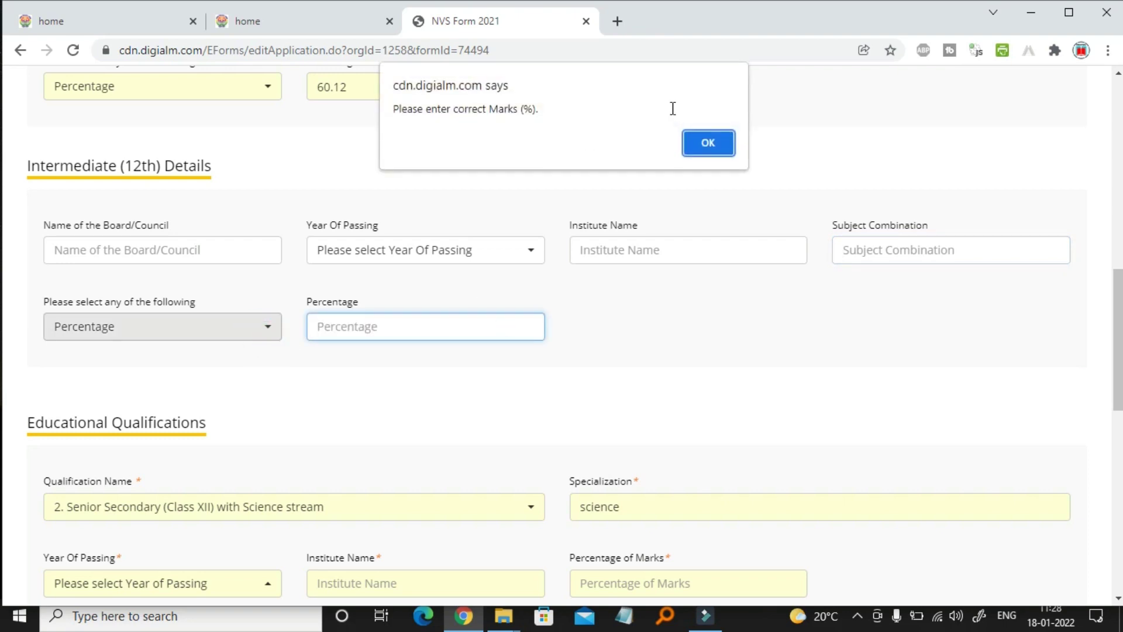
left_click(711, 142)
left_click(257, 339)
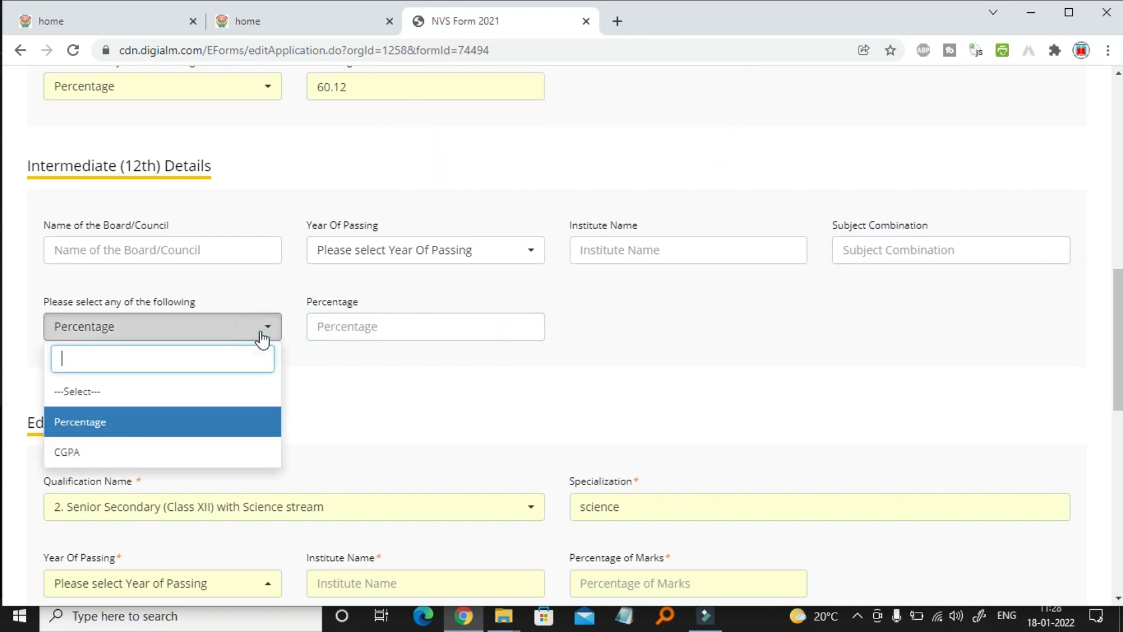
left_click(170, 392)
Record passing year 2009, institute sarswati and 65.12 percent marks, then scroll to the form's end
scroll(440, 362, "down", 5)
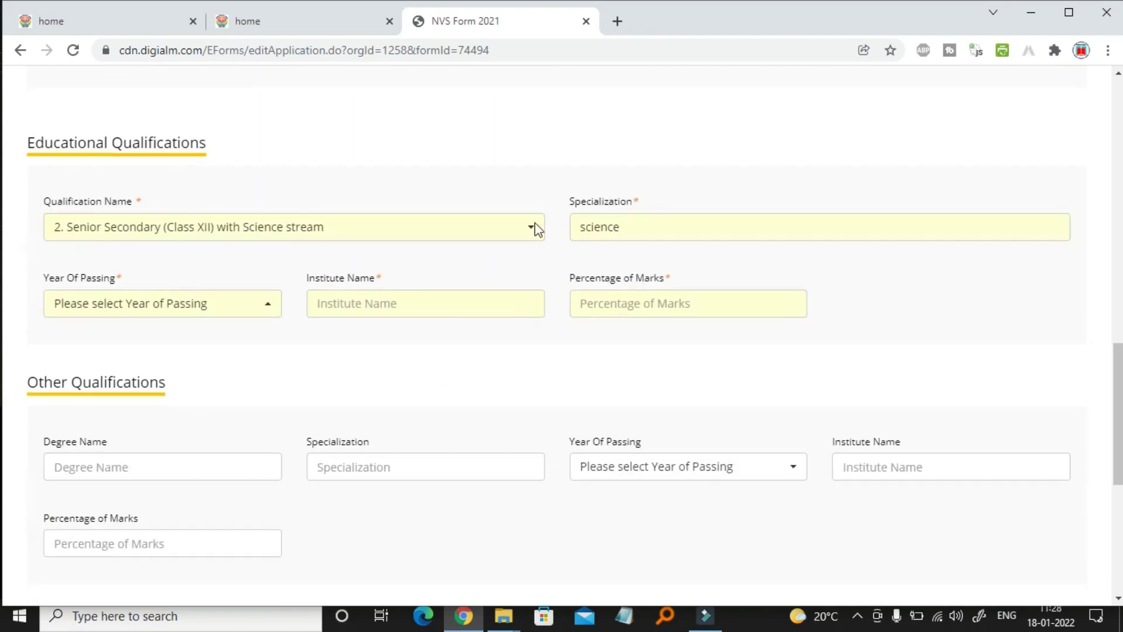
left_click(246, 315)
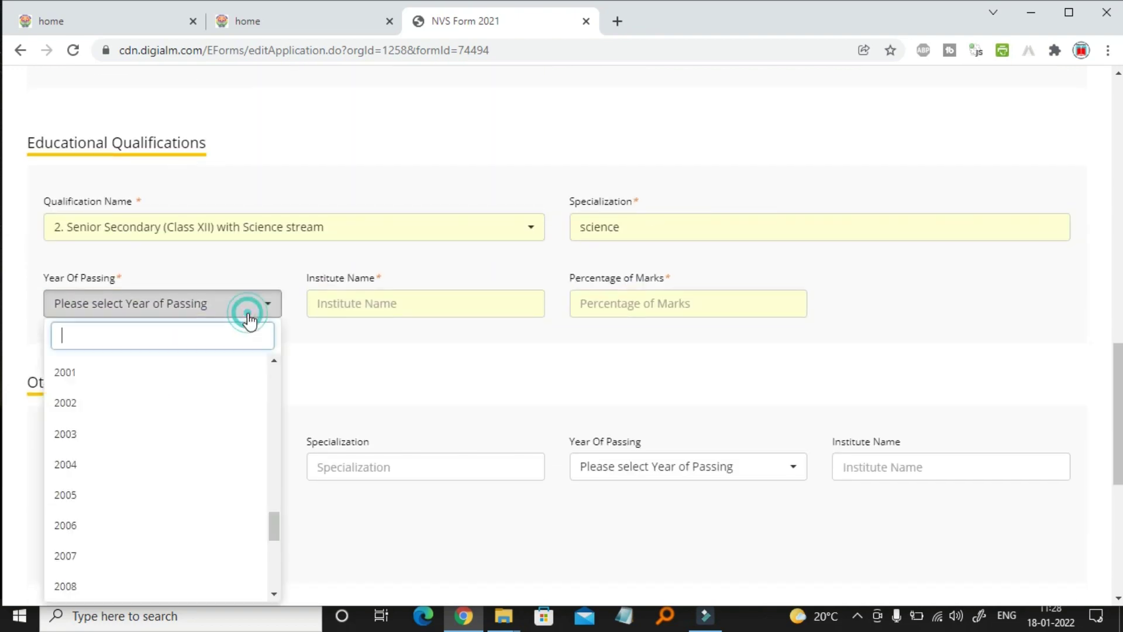
scroll(188, 505, "down", 1)
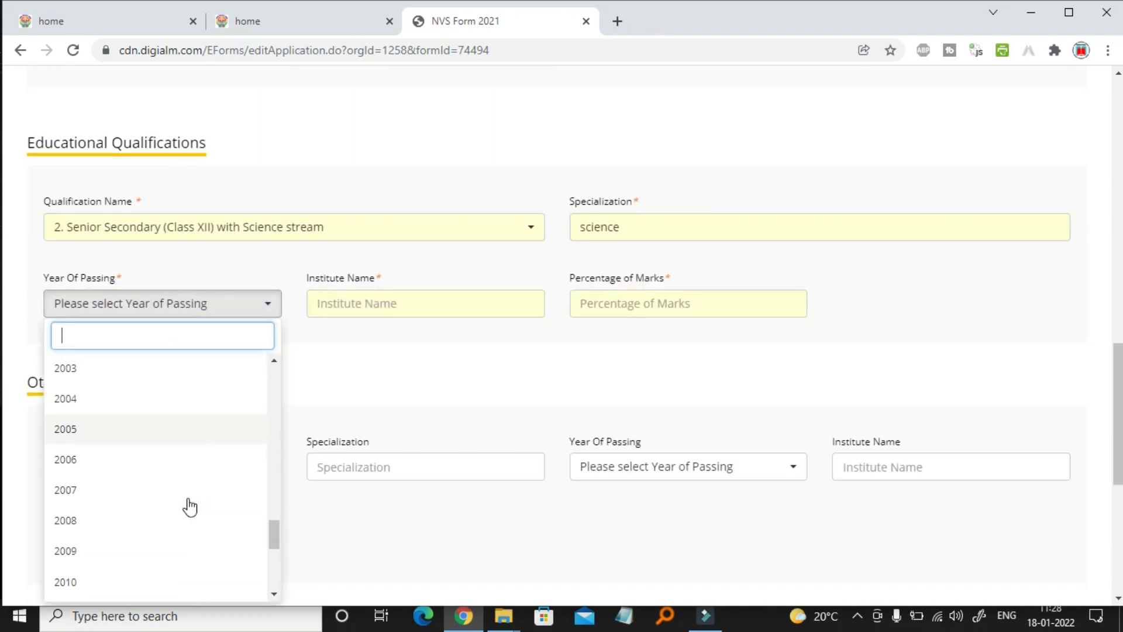
left_click(86, 552)
left_click(413, 305)
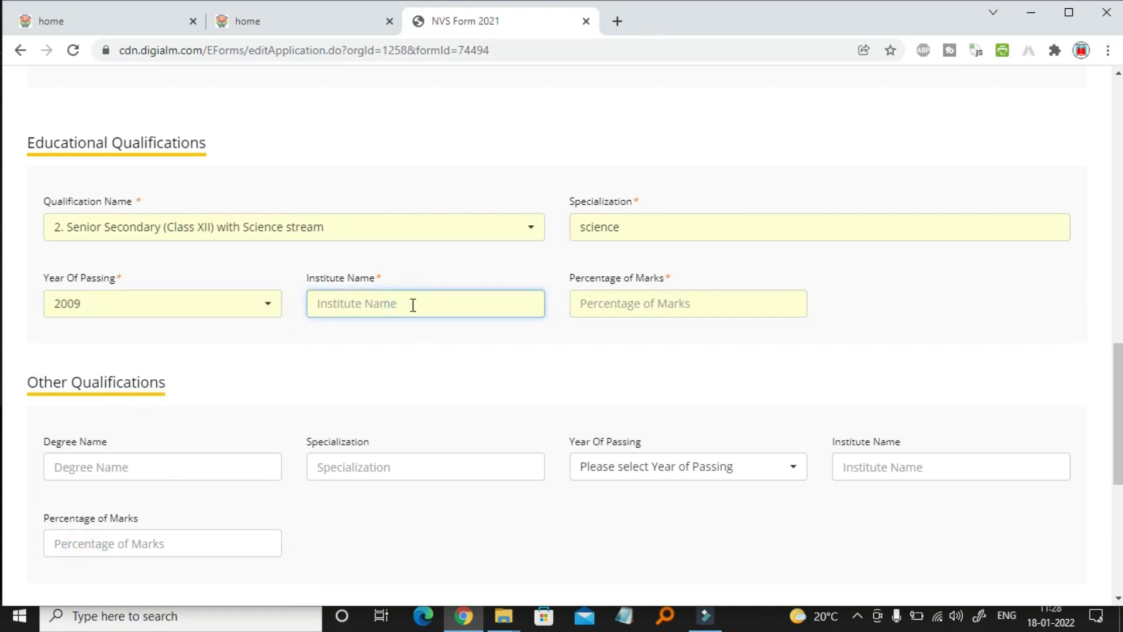
type("sarswati")
left_click(648, 302)
type("65.12")
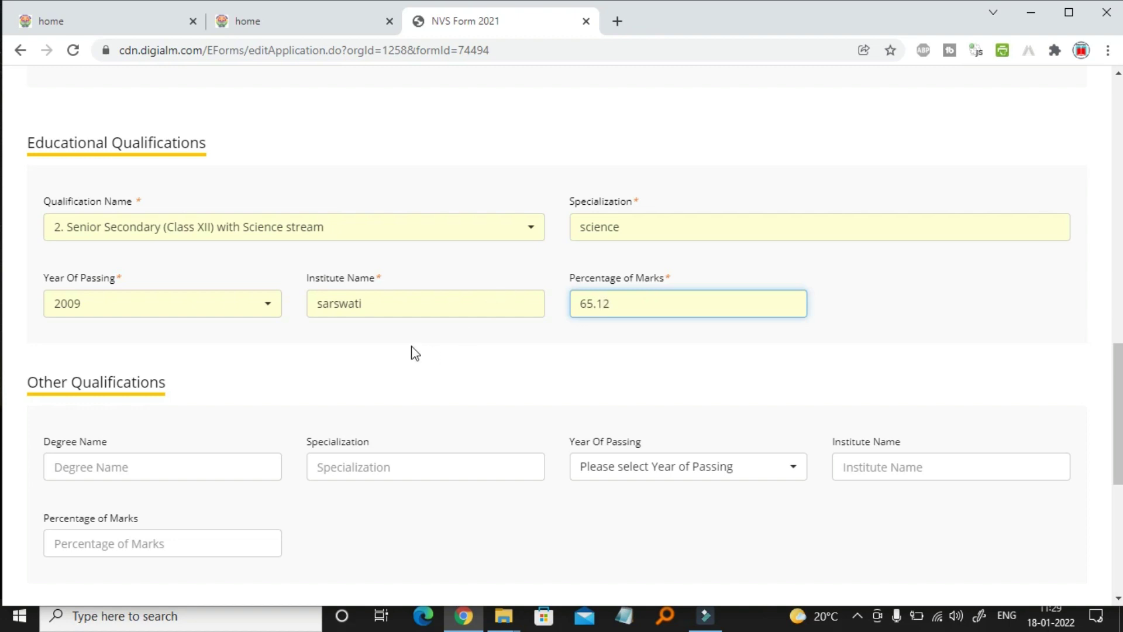
scroll(414, 354, "up", 4)
scroll(414, 353, "up", 4)
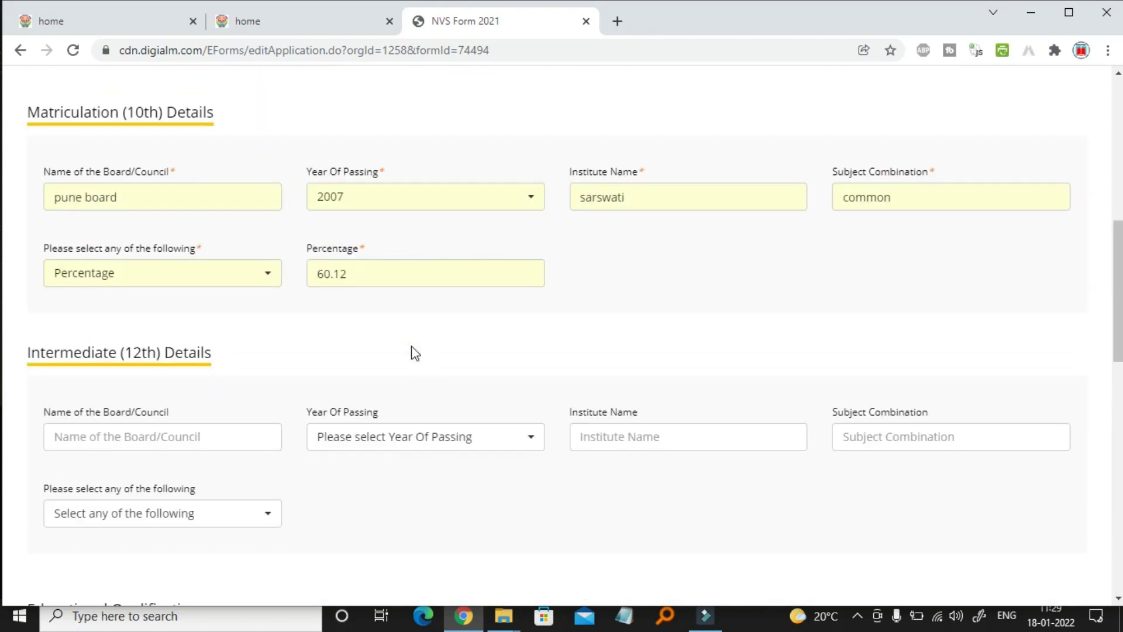
scroll(413, 352, "down", 1)
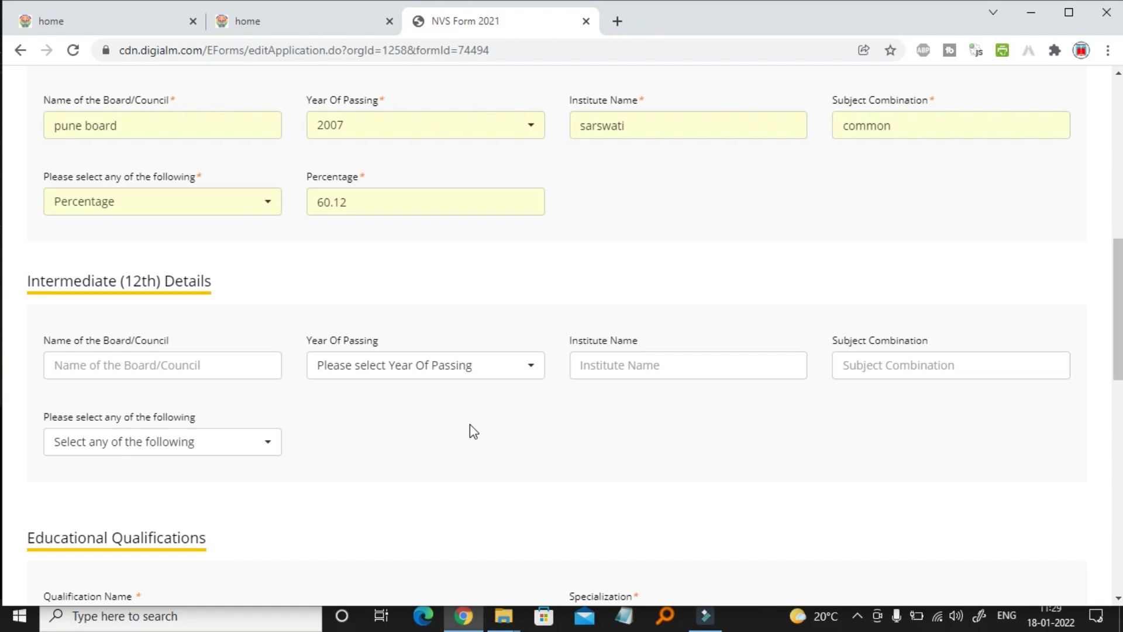
scroll(471, 426, "down", 5)
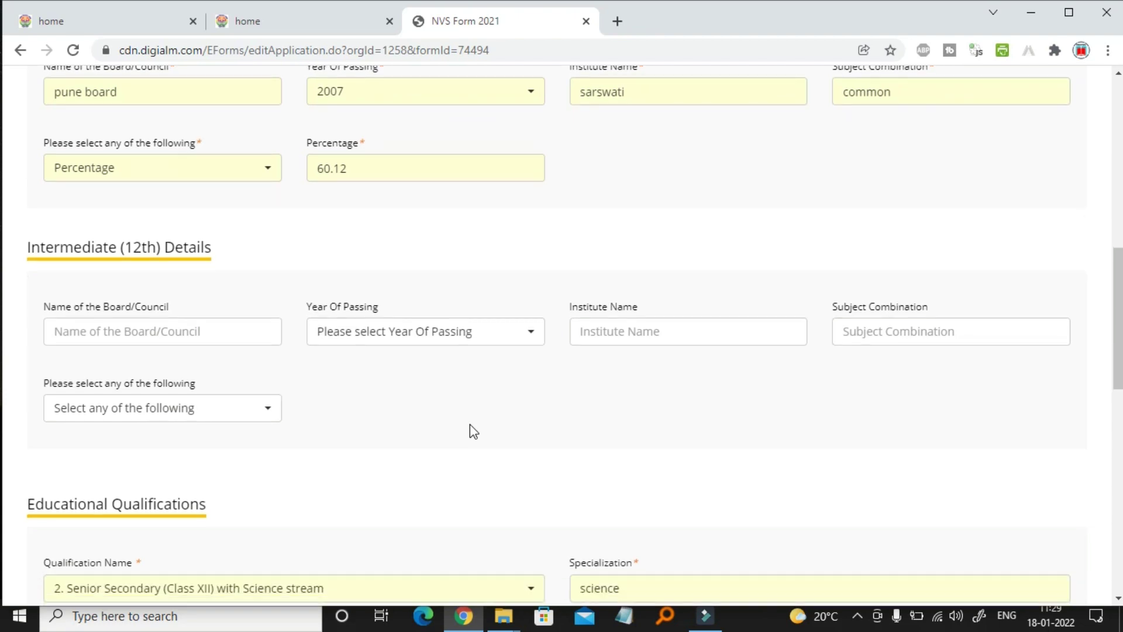
scroll(470, 423, "down", 2)
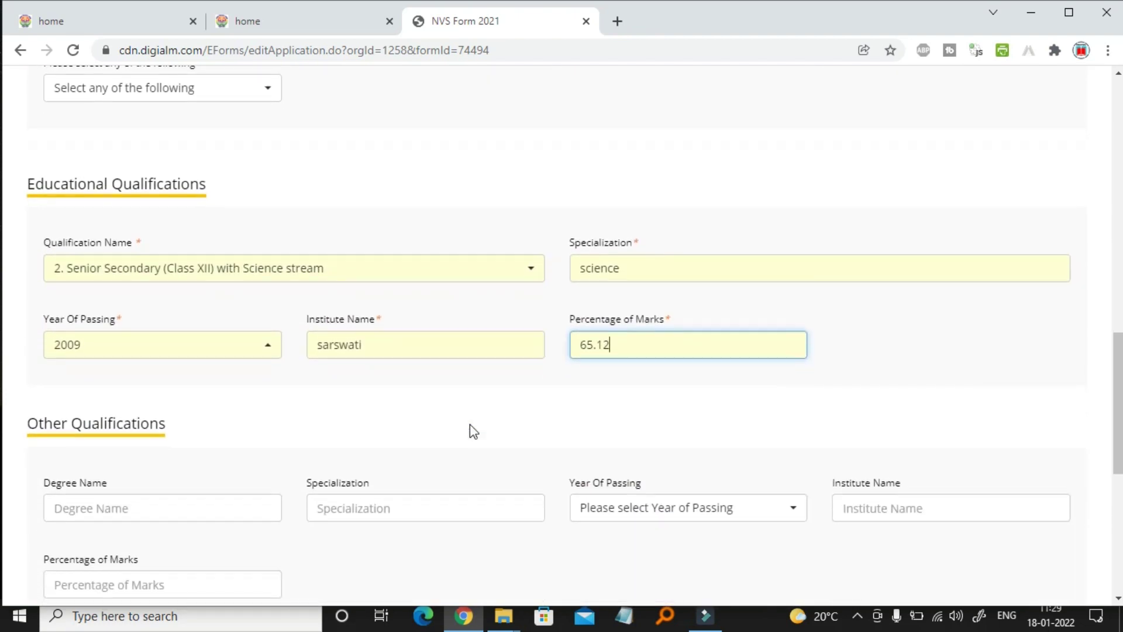
scroll(470, 423, "down", 2)
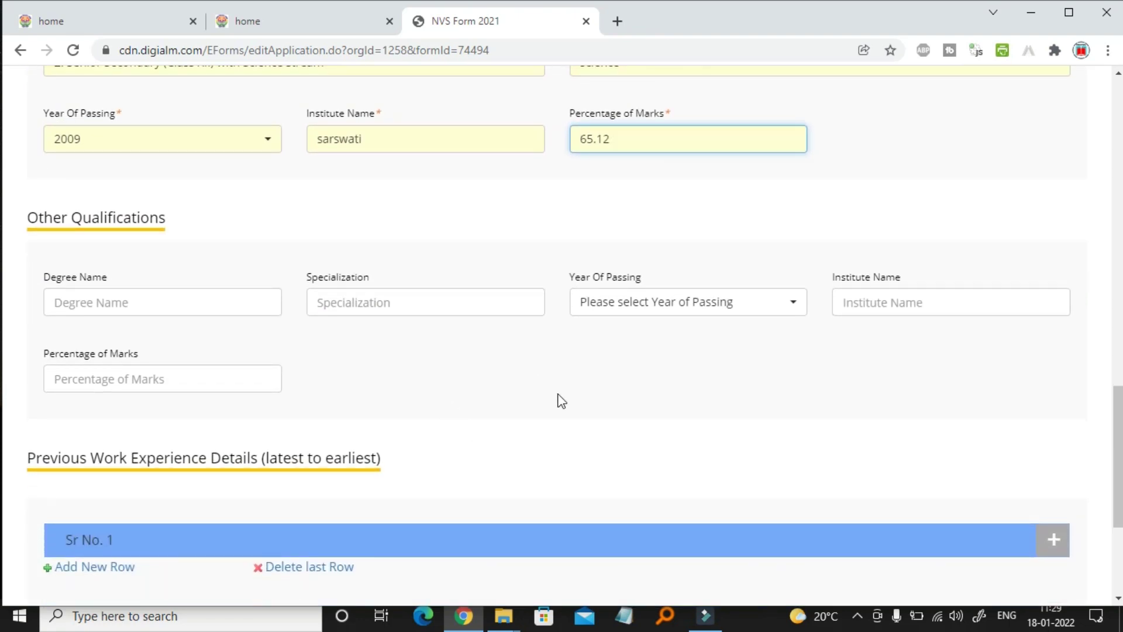
scroll(562, 401, "down", 3)
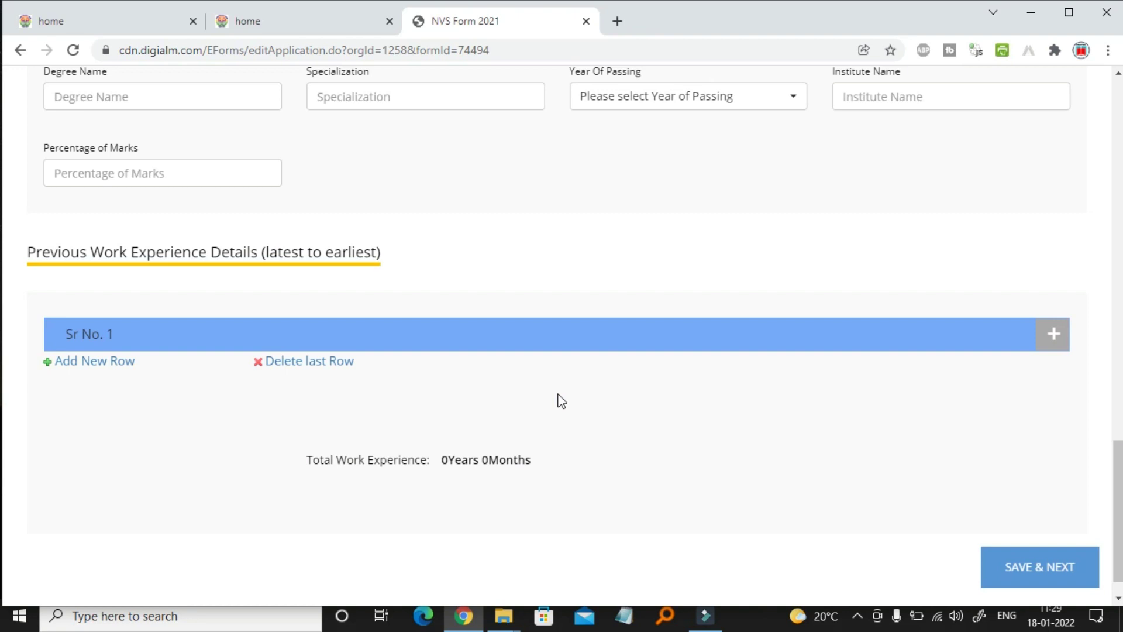
scroll(562, 401, "down", 1)
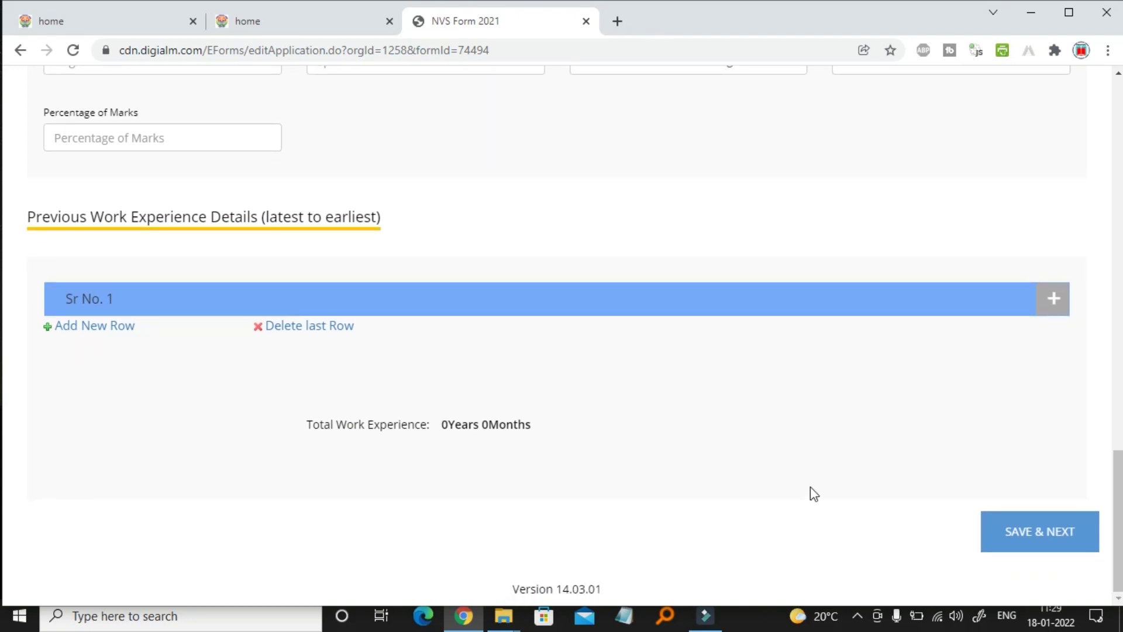
Save the qualification details and acknowledge the 'Data Saved Successfully' alert
left_click(997, 531)
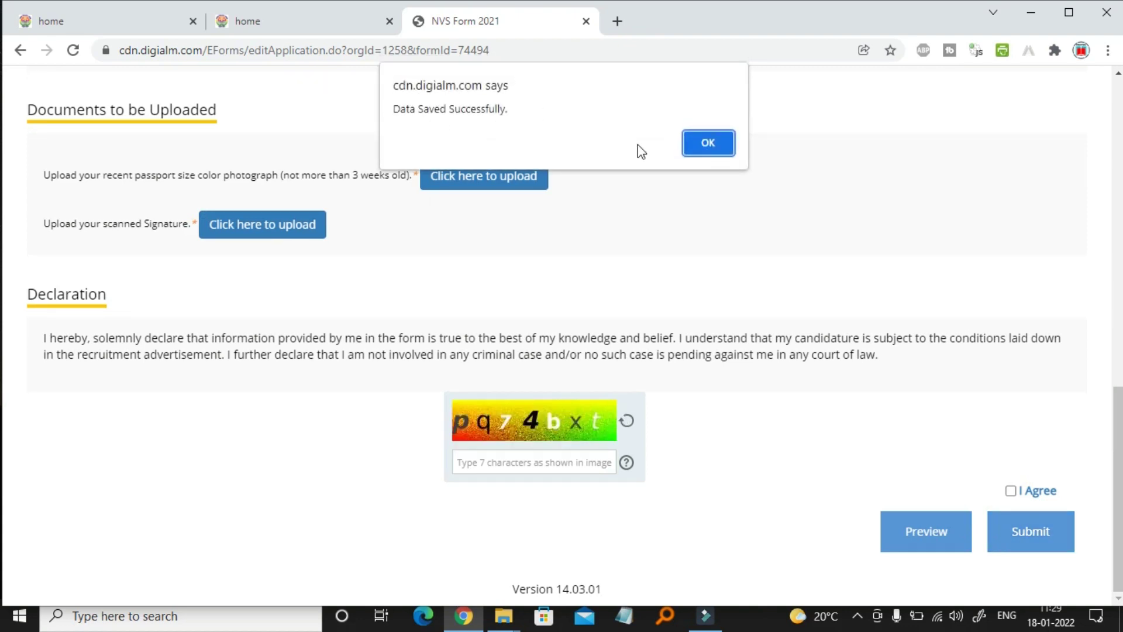
left_click(712, 143)
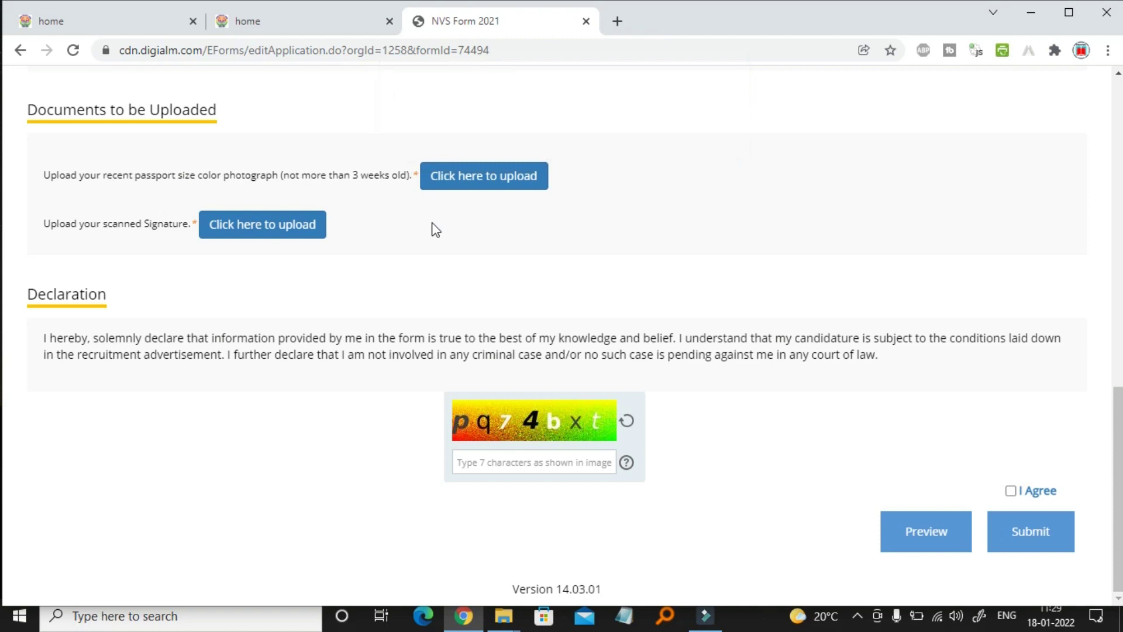
Browse into the new photo folder, upload photo.jpg as the photograph, and close the window
left_click(499, 182)
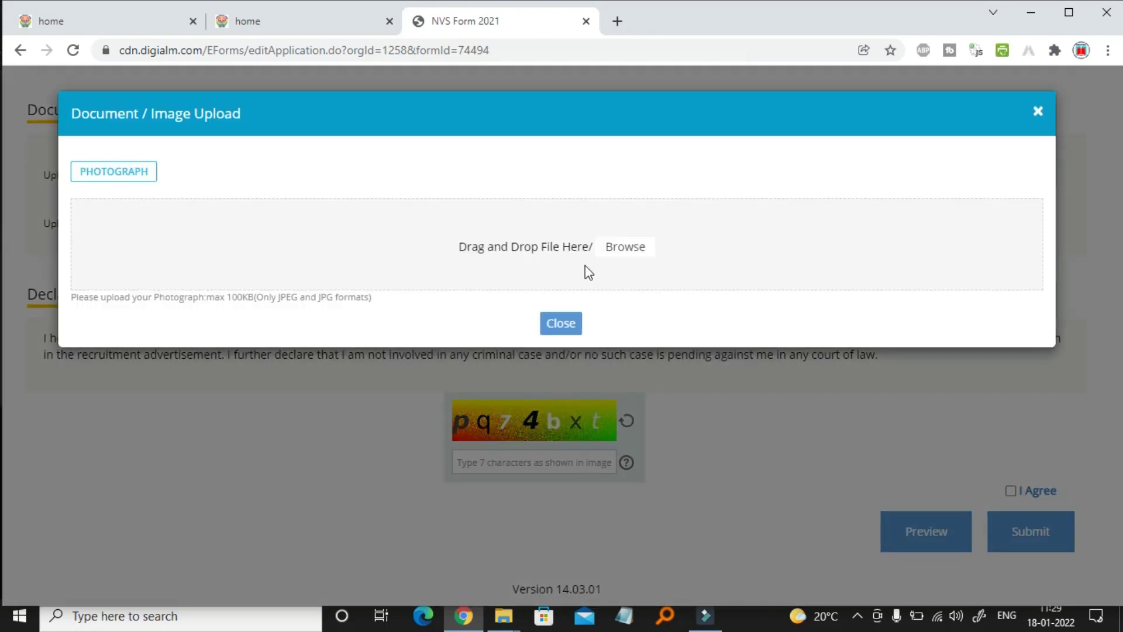
left_click(618, 248)
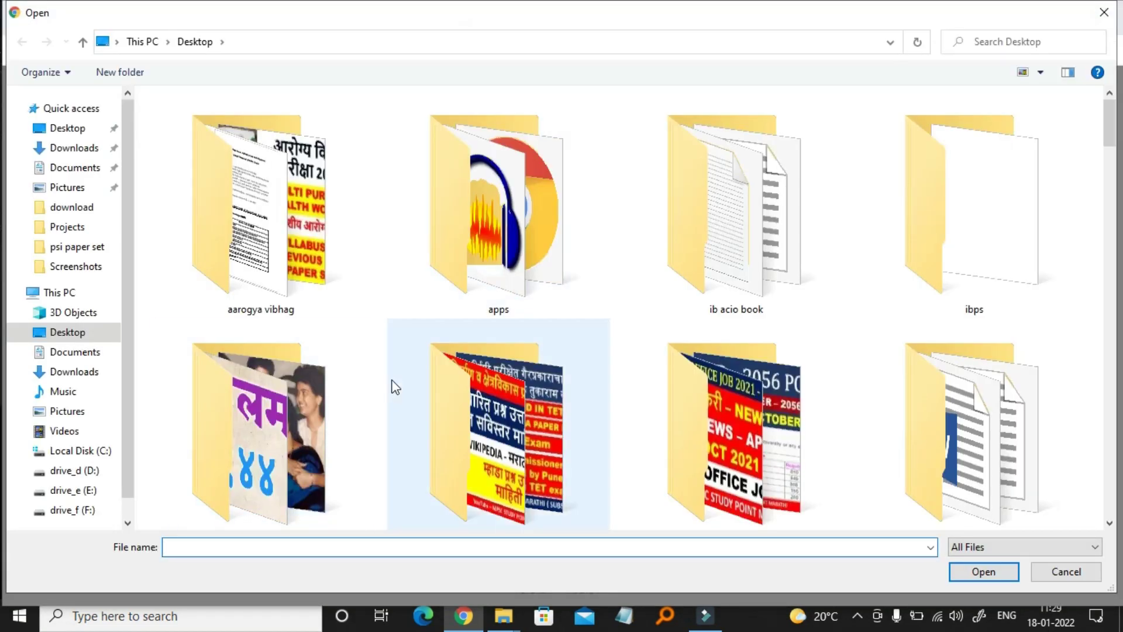
scroll(392, 384, "down", 5)
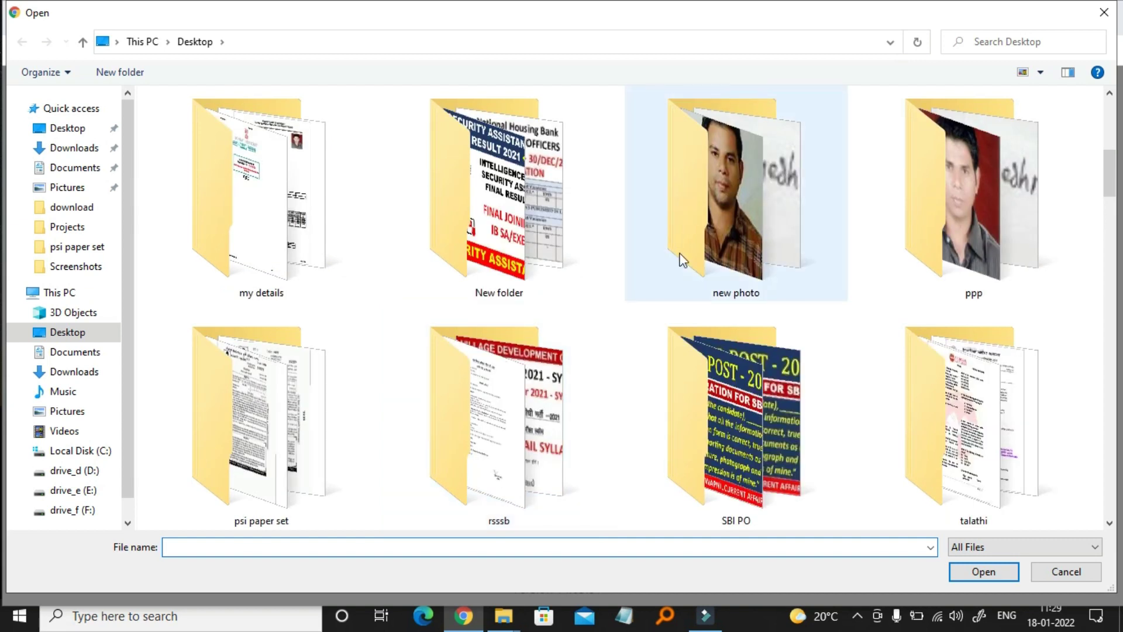
double_click(677, 251)
left_click(184, 129)
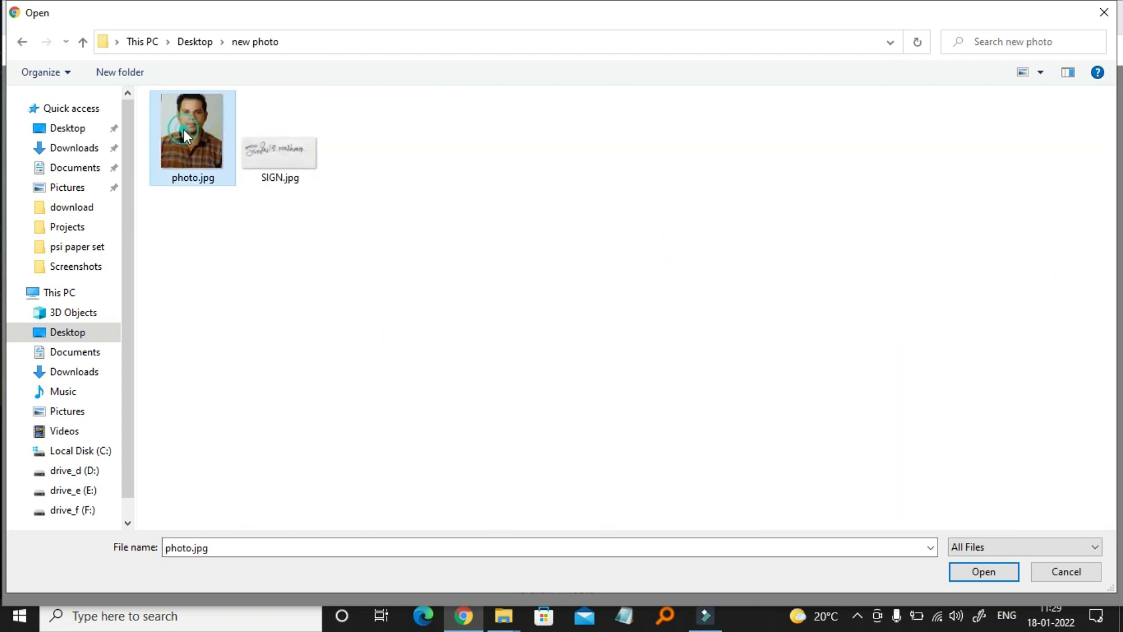
left_click(989, 572)
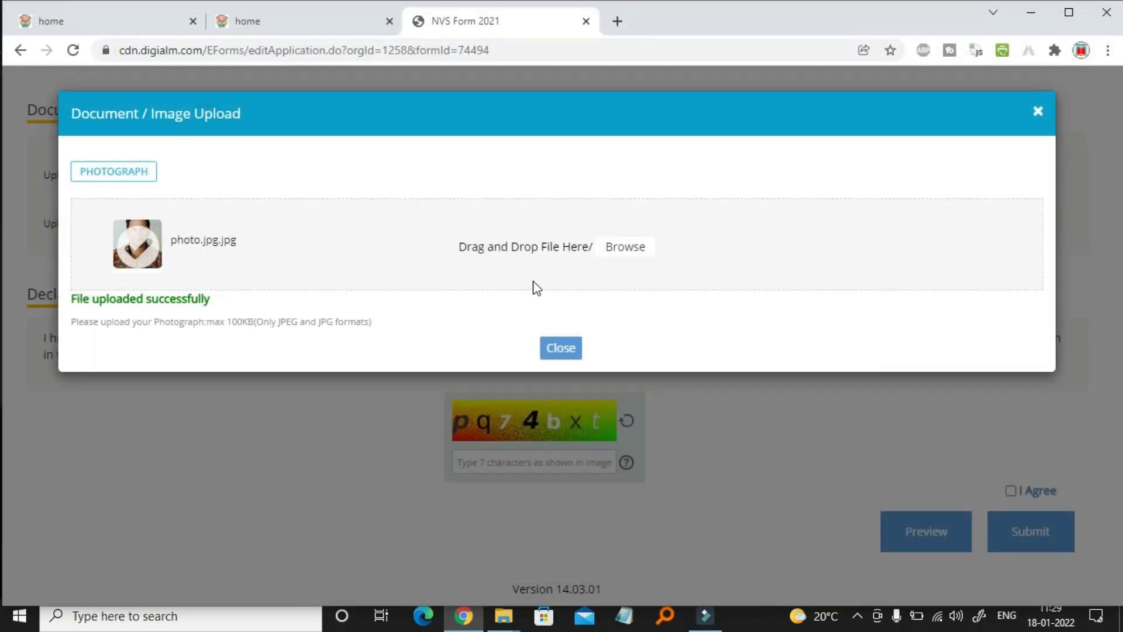
left_click(566, 349)
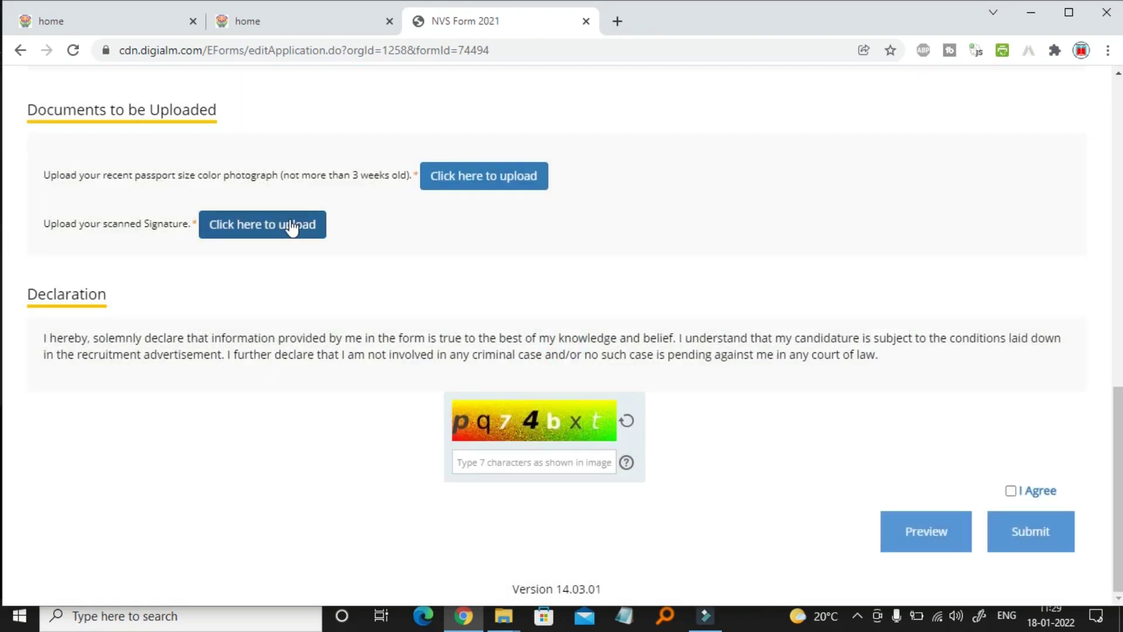
Browse to SIGN.jpg, upload it as the signature, and close the upload window
left_click(292, 226)
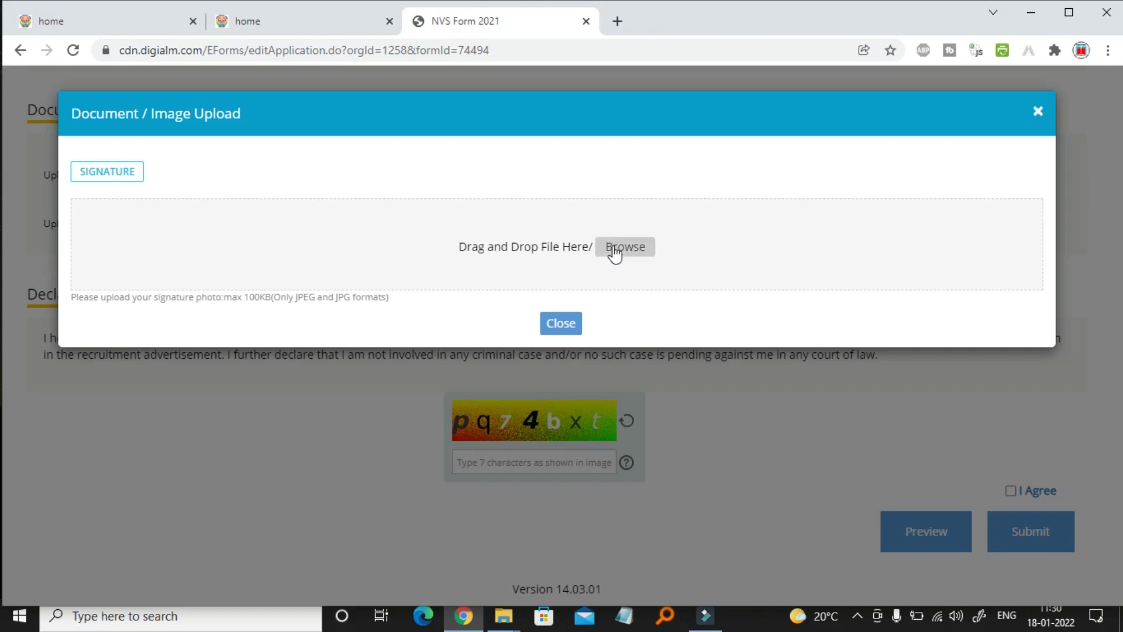
left_click(613, 246)
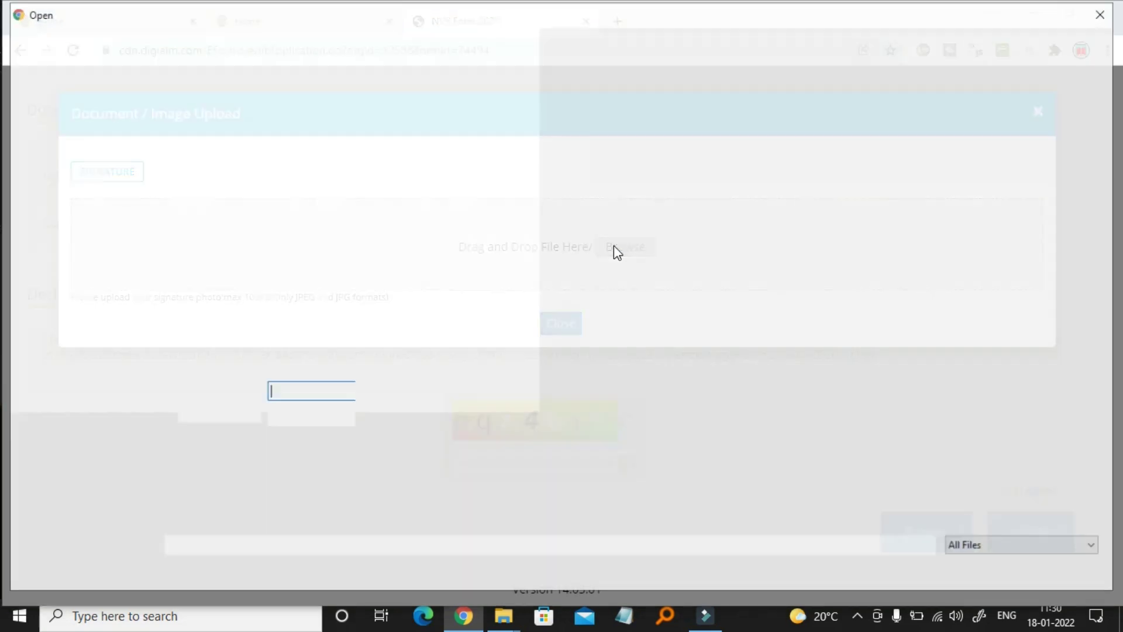
left_click(277, 112)
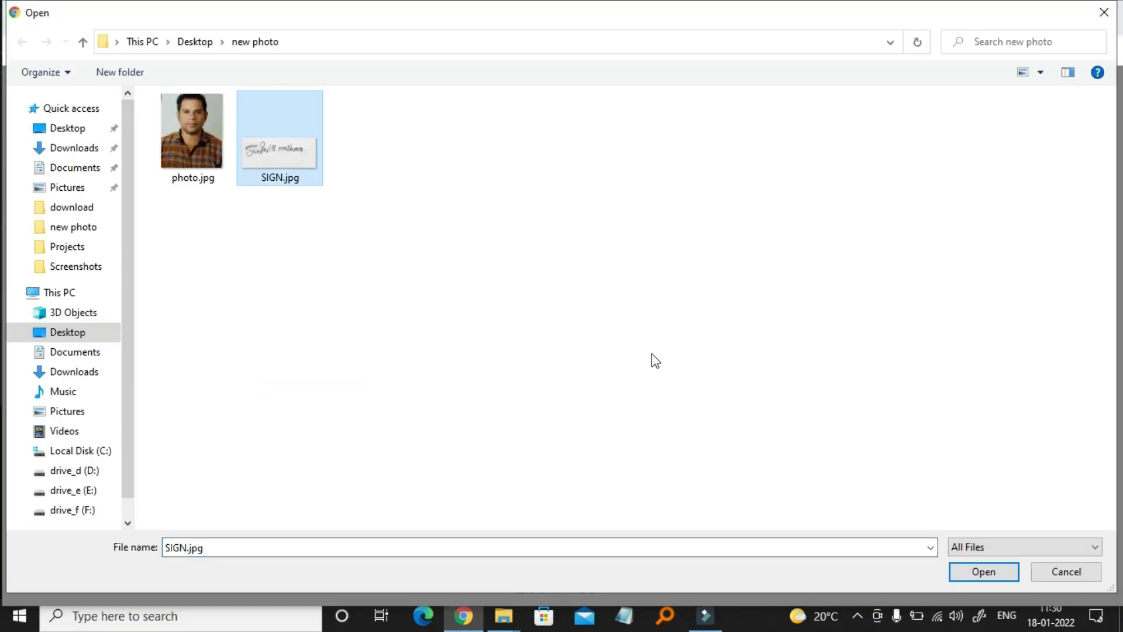
left_click(965, 572)
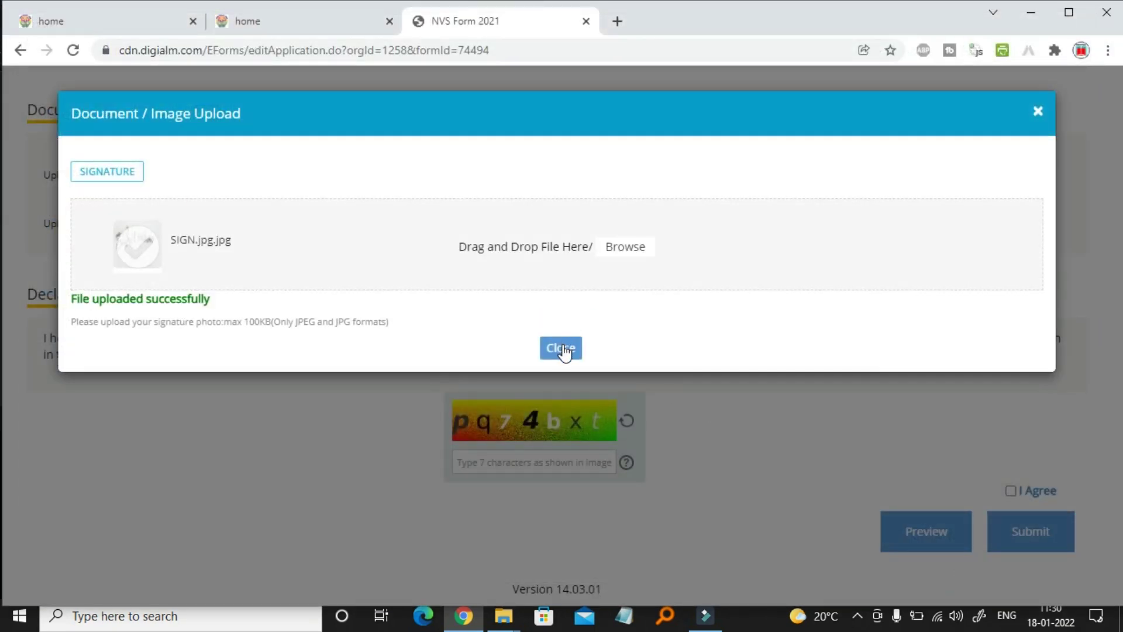
left_click(562, 348)
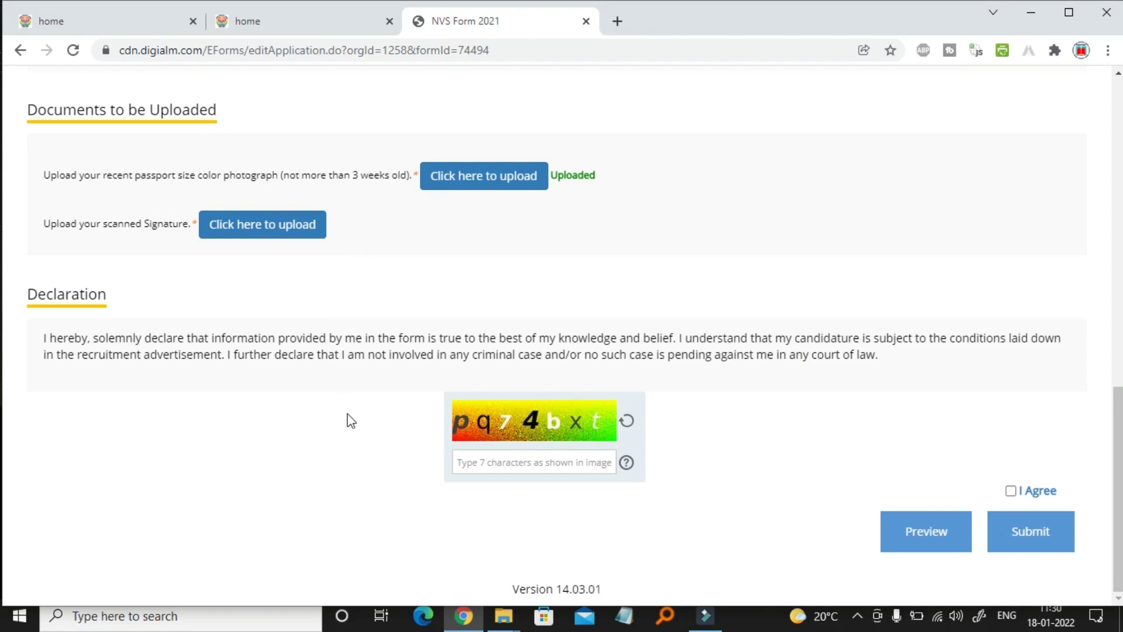
Enter the displayed captcha characters and recheck that the signature shows as uploaded
left_click(503, 462)
type("pq")
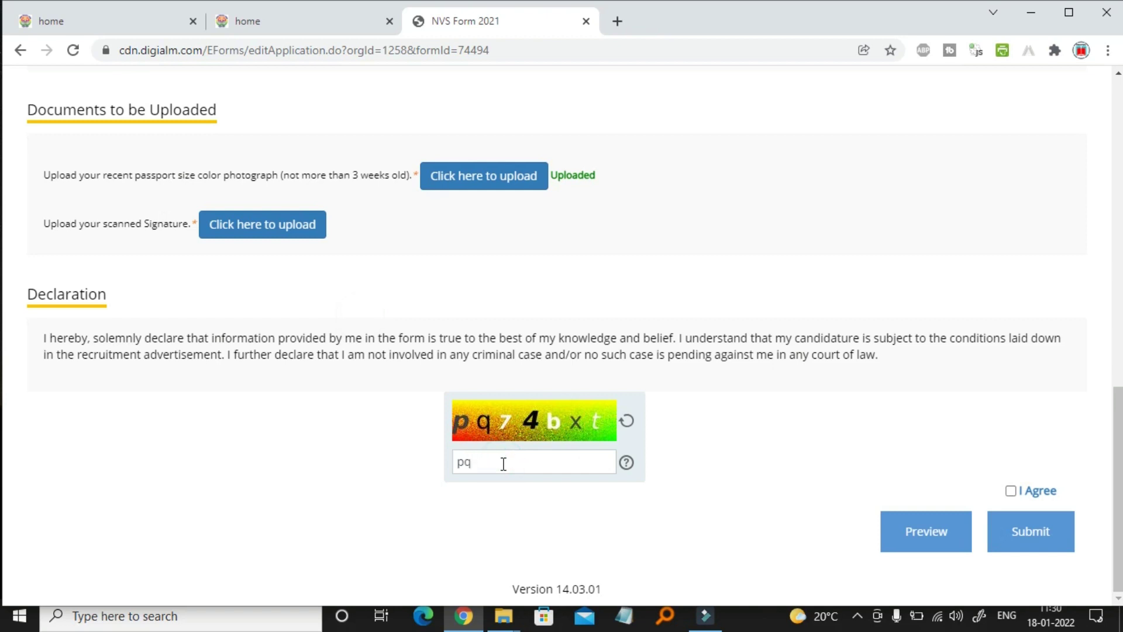
type("74bxt")
left_click(289, 239)
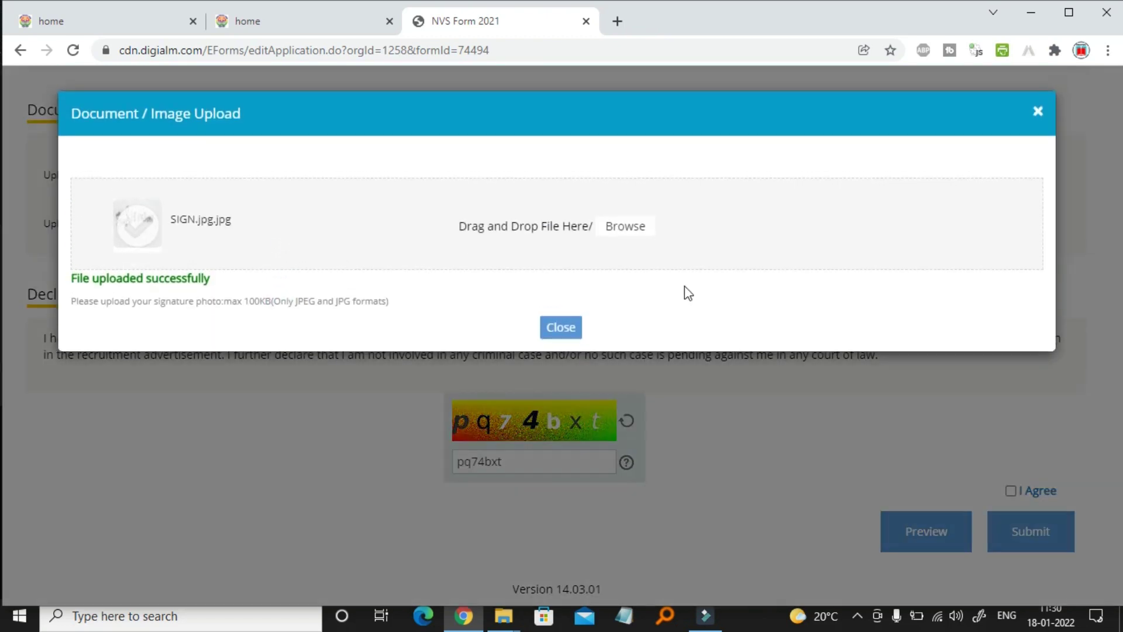
left_click(1039, 111)
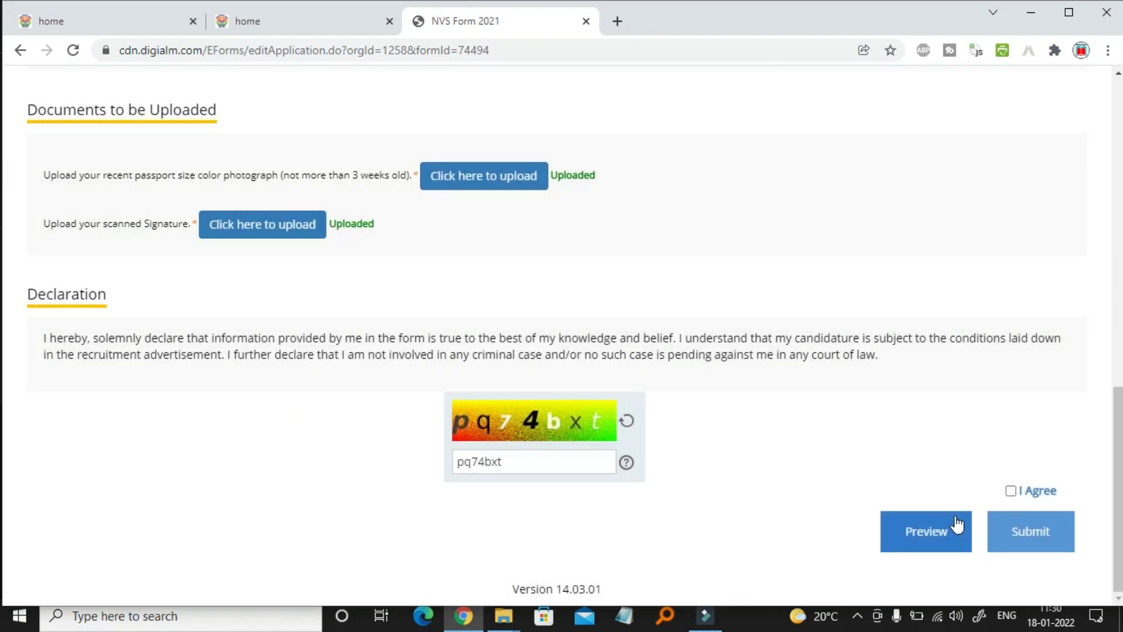
Tick 'I Agree' on the declaration, submit and confirm, then accept the Privacy Notice
left_click(1012, 491)
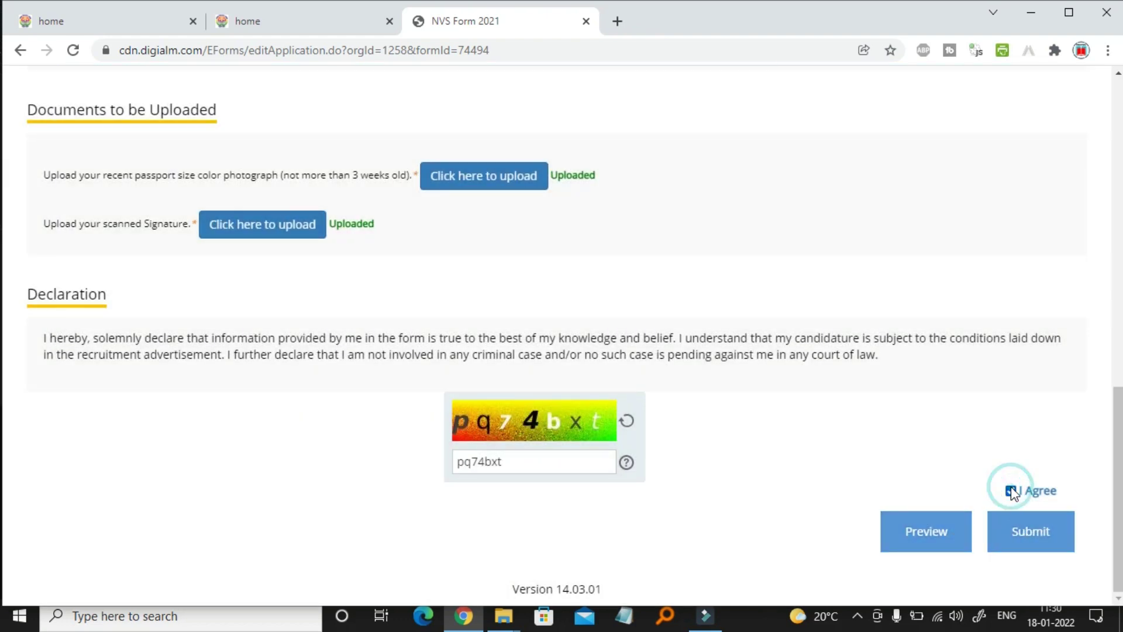
left_click(1037, 544)
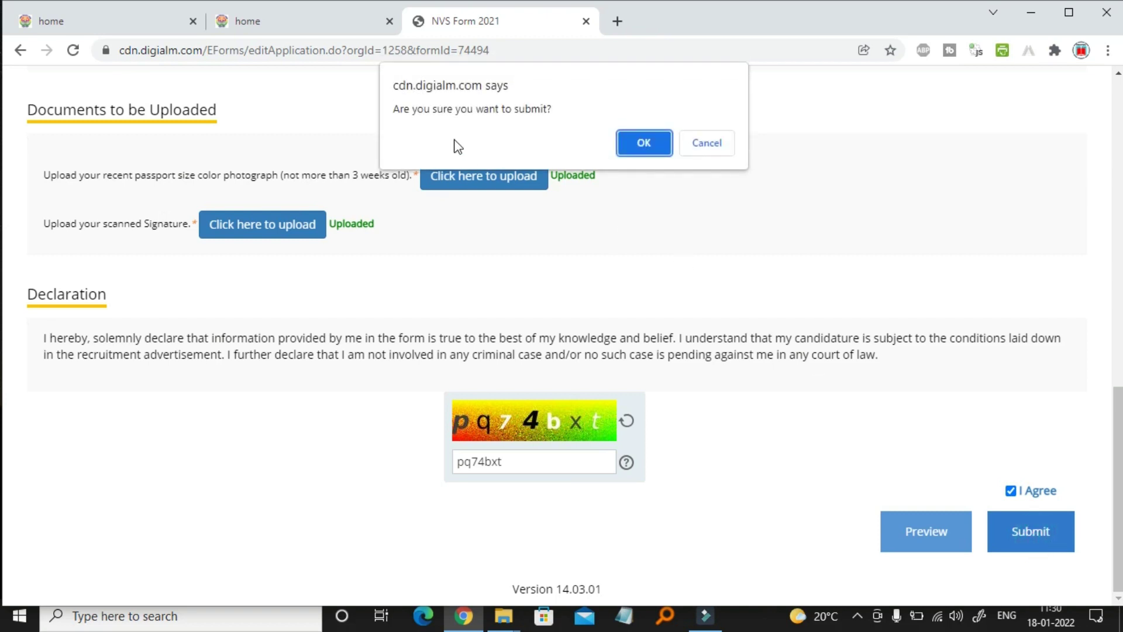
left_click(629, 152)
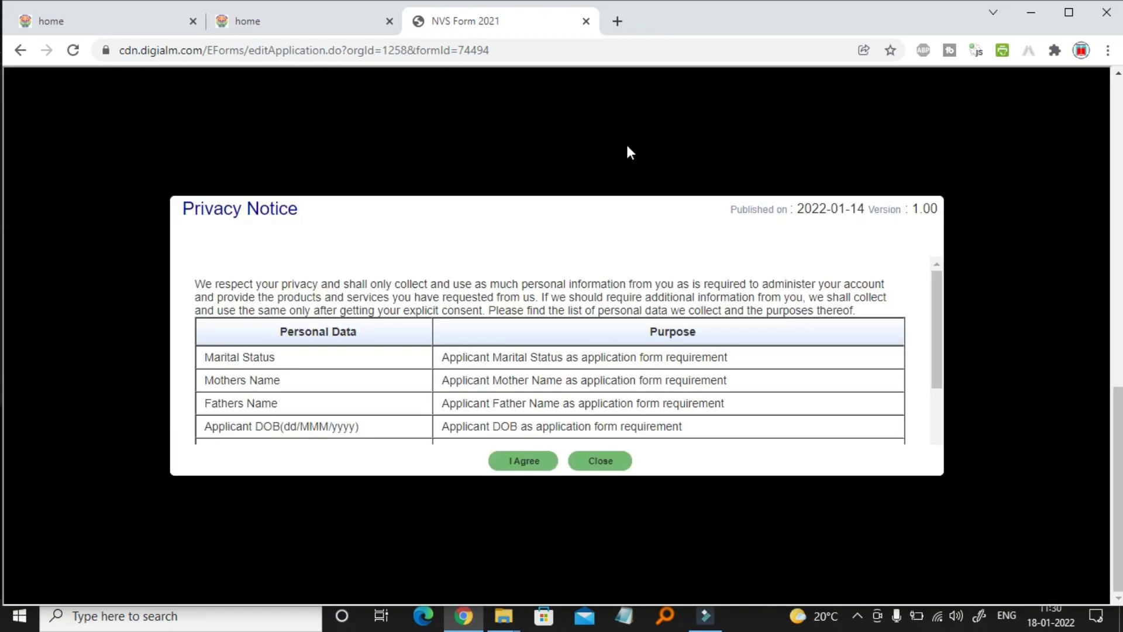
scroll(518, 412, "down", 2)
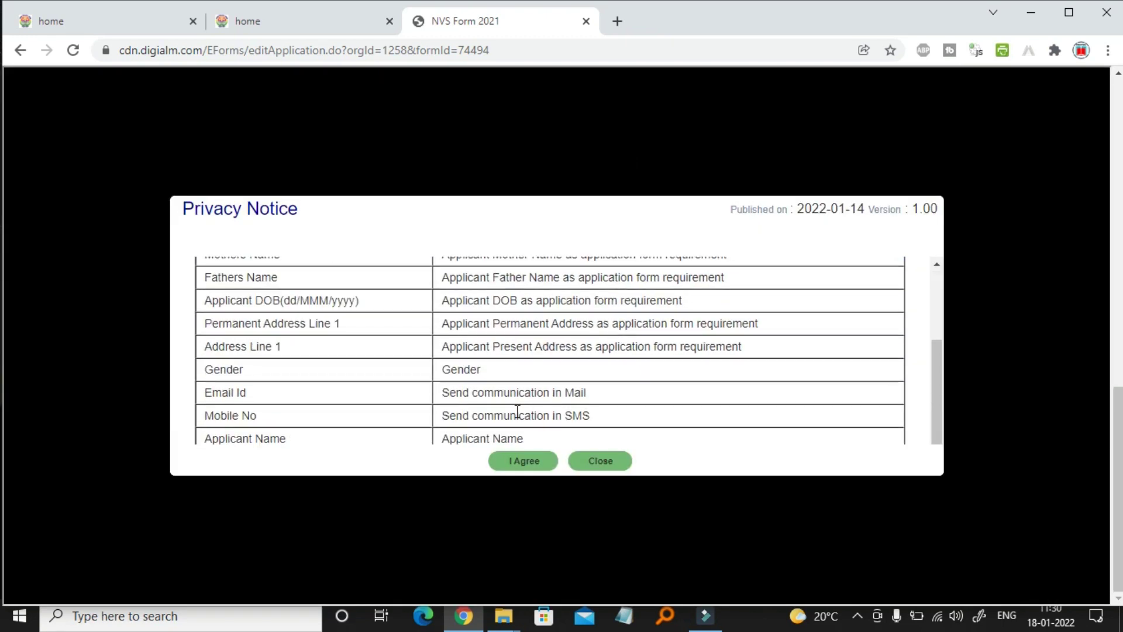
left_click(521, 459)
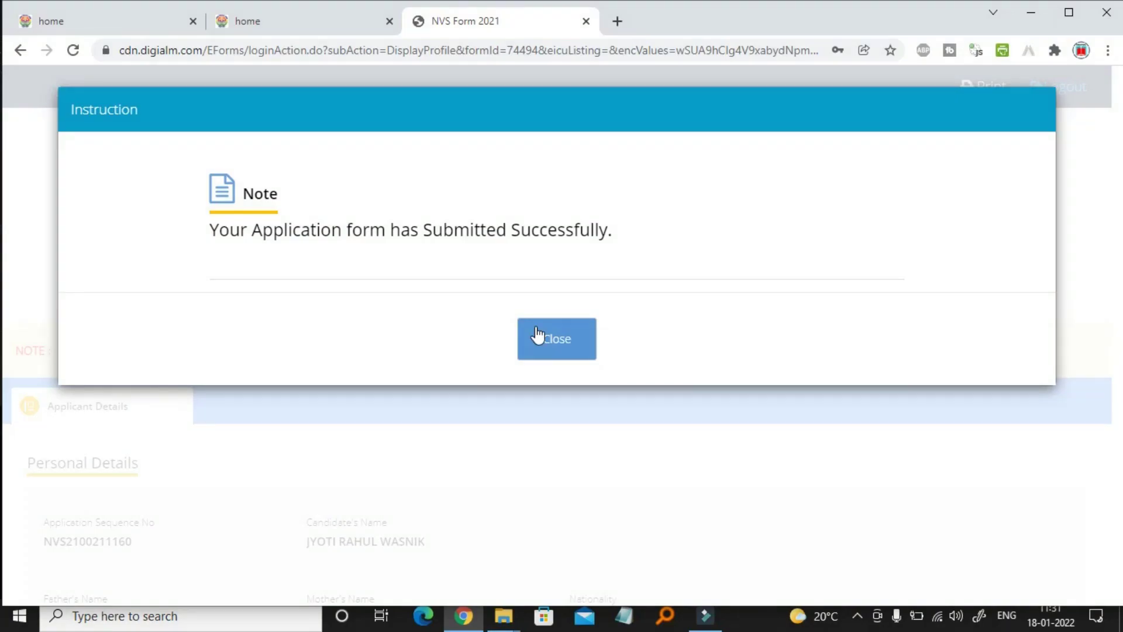
Close the submission success note, glance over the profile, and log out to the login page
left_click(580, 353)
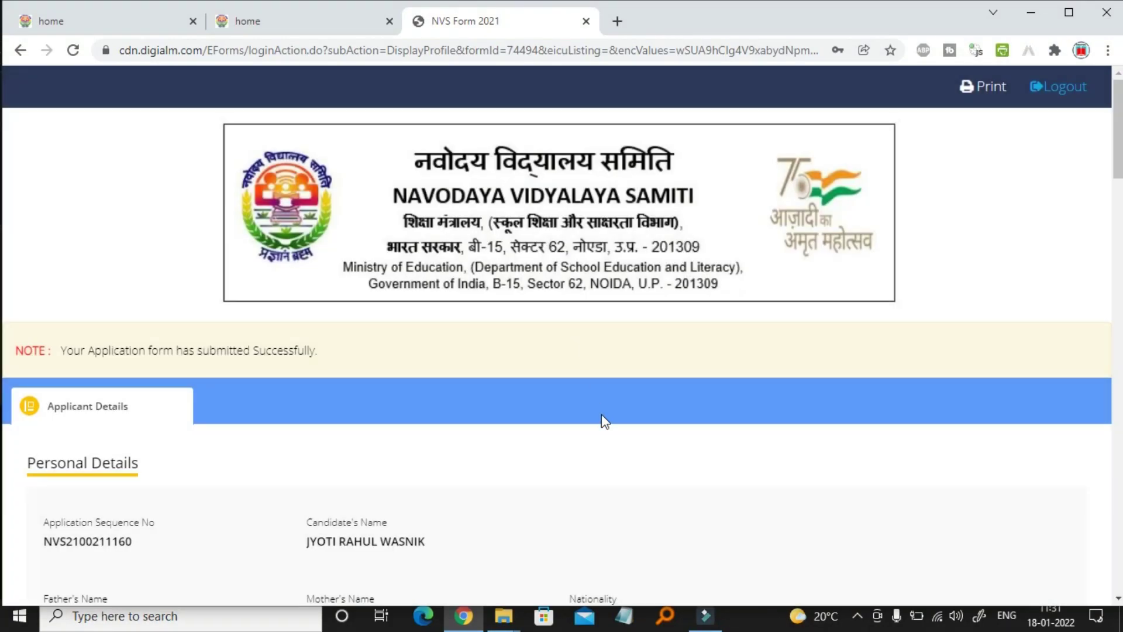
scroll(602, 417, "down", 20)
scroll(603, 416, "up", 20)
scroll(605, 420, "up", 10)
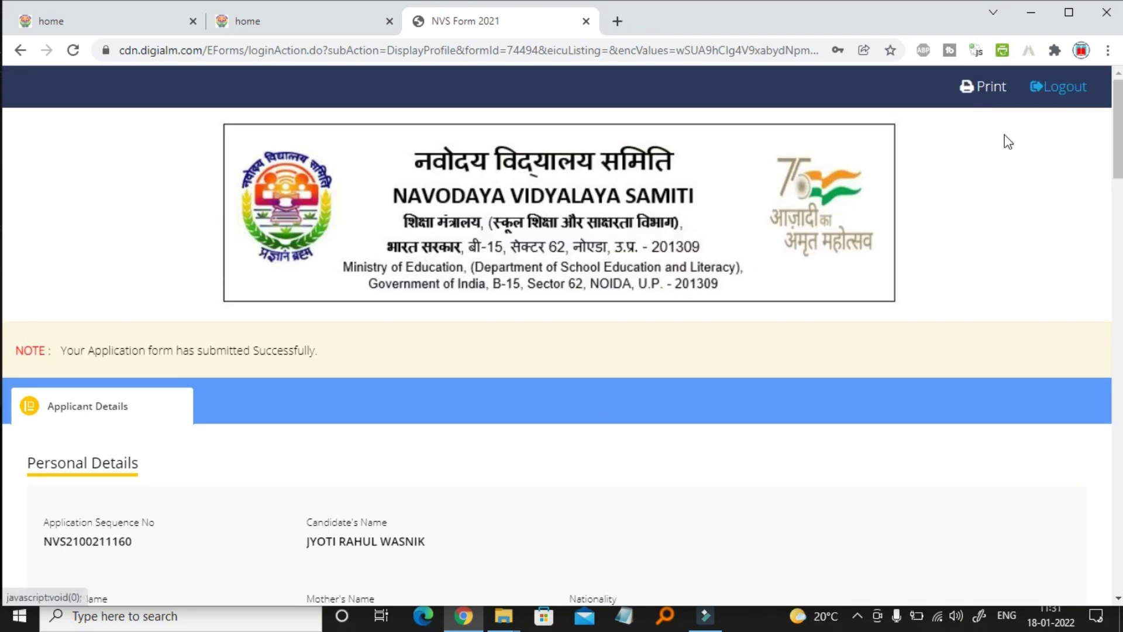
left_click(1068, 91)
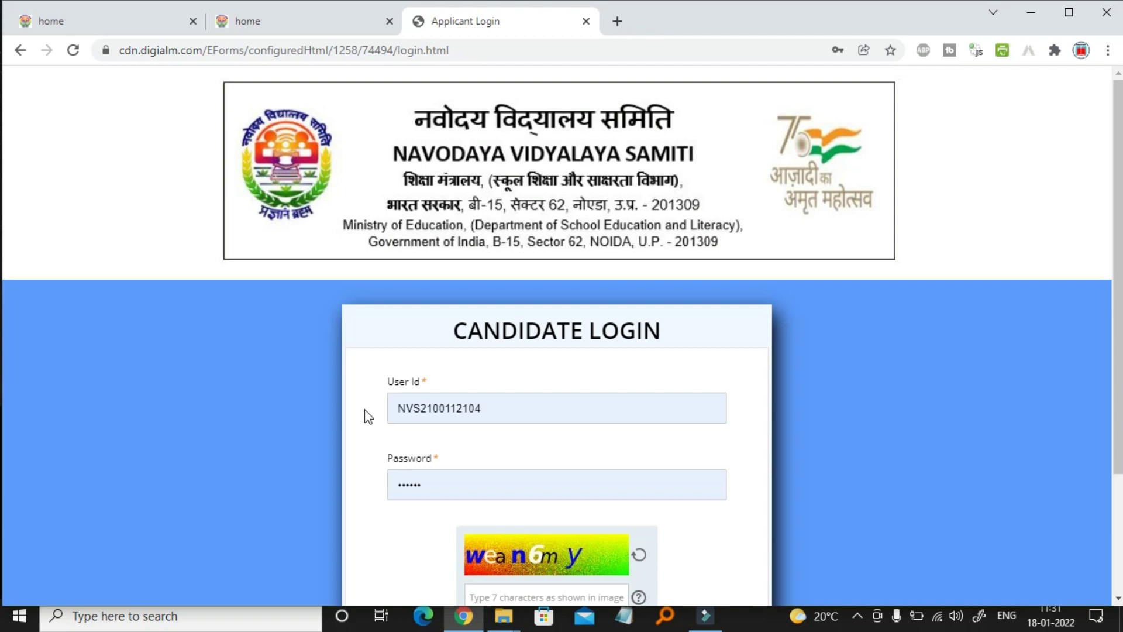
scroll(368, 416, "down", 2)
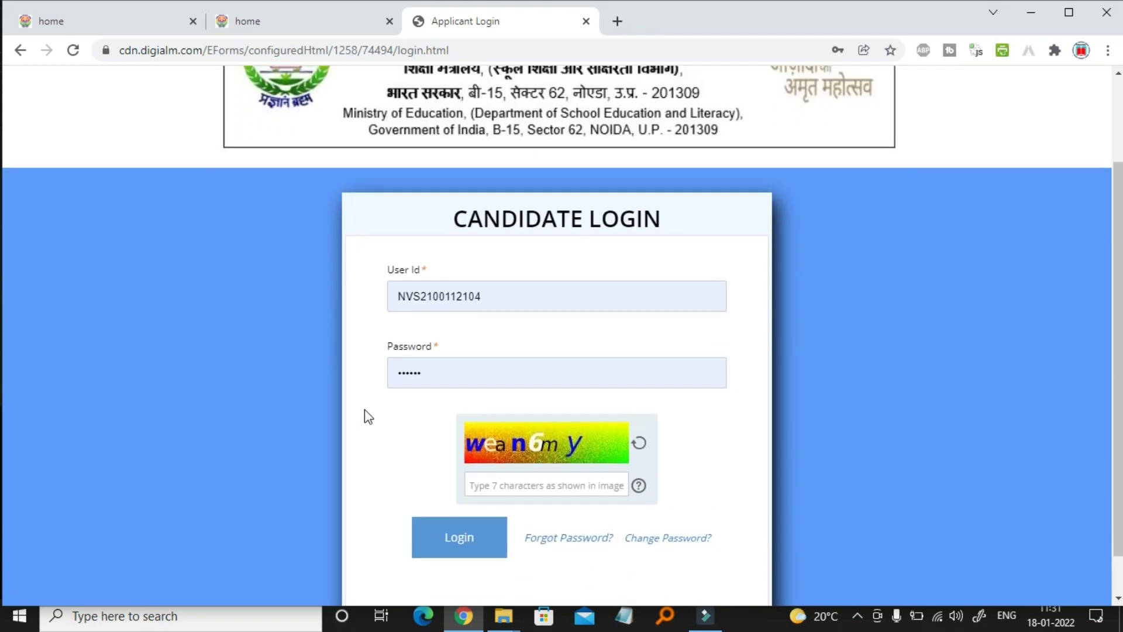
scroll(368, 416, "up", 2)
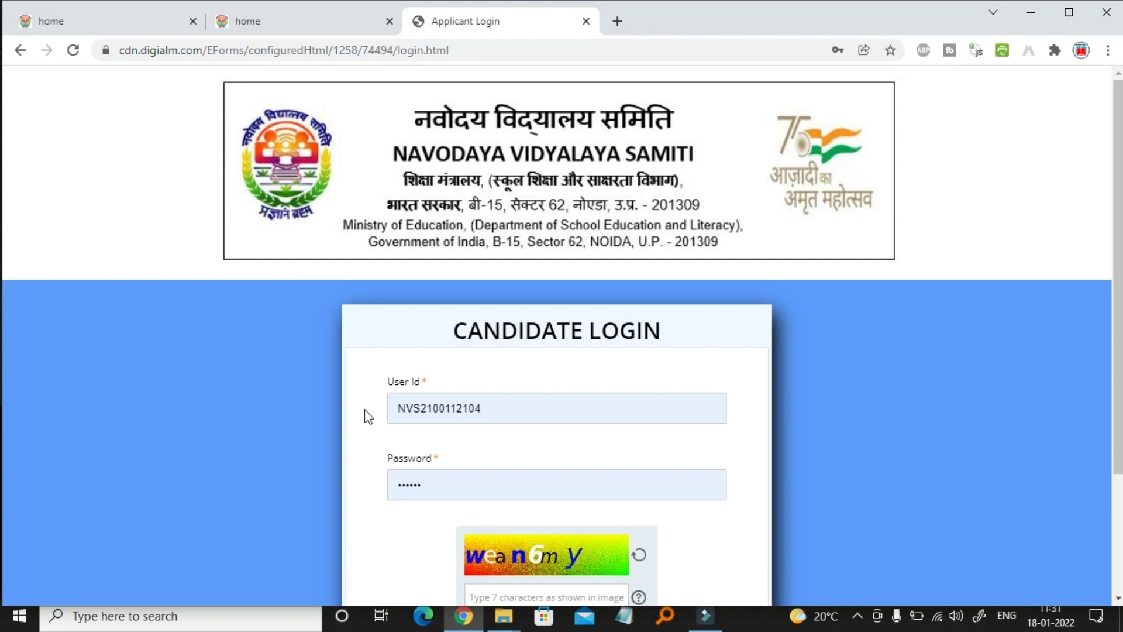